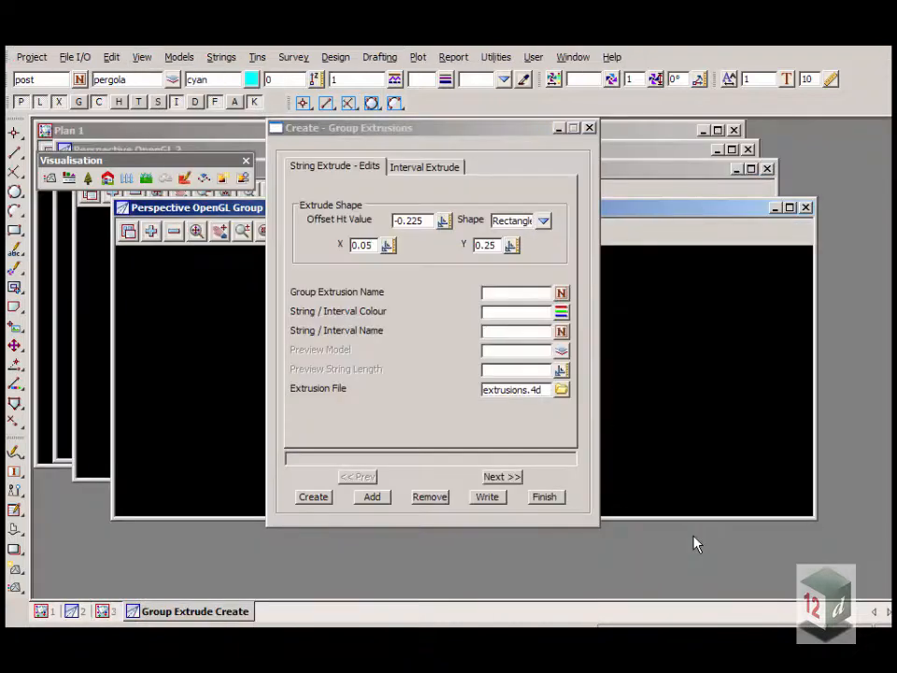
# Move the Create - Group Extrusions dialog aside and maximise the group extrusion perspective view.
pyautogui.moveTo(509, 131); pyautogui.dragTo(276, 159)
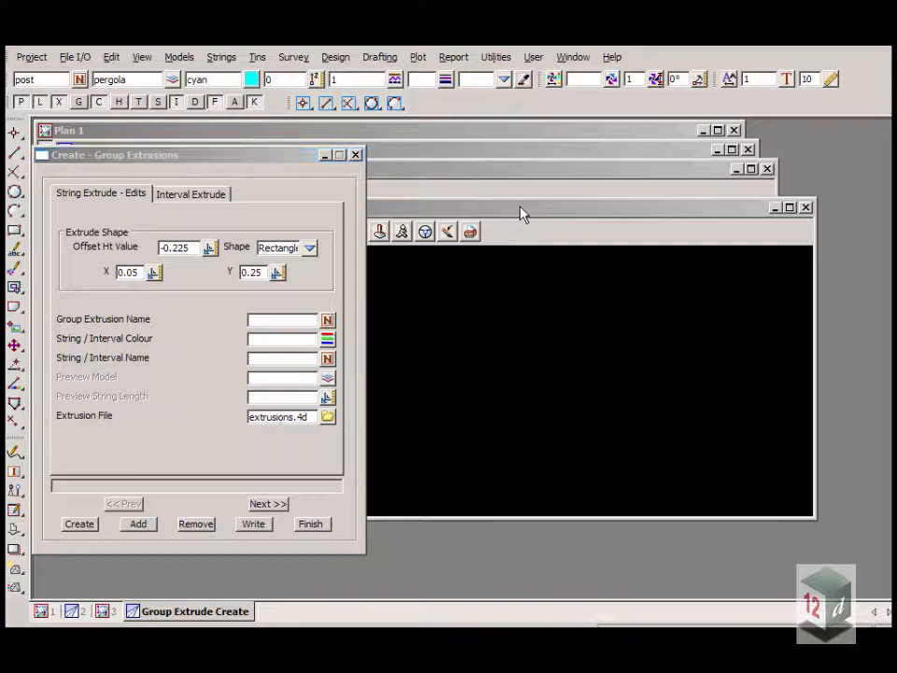
pyautogui.doubleClick(520, 210)
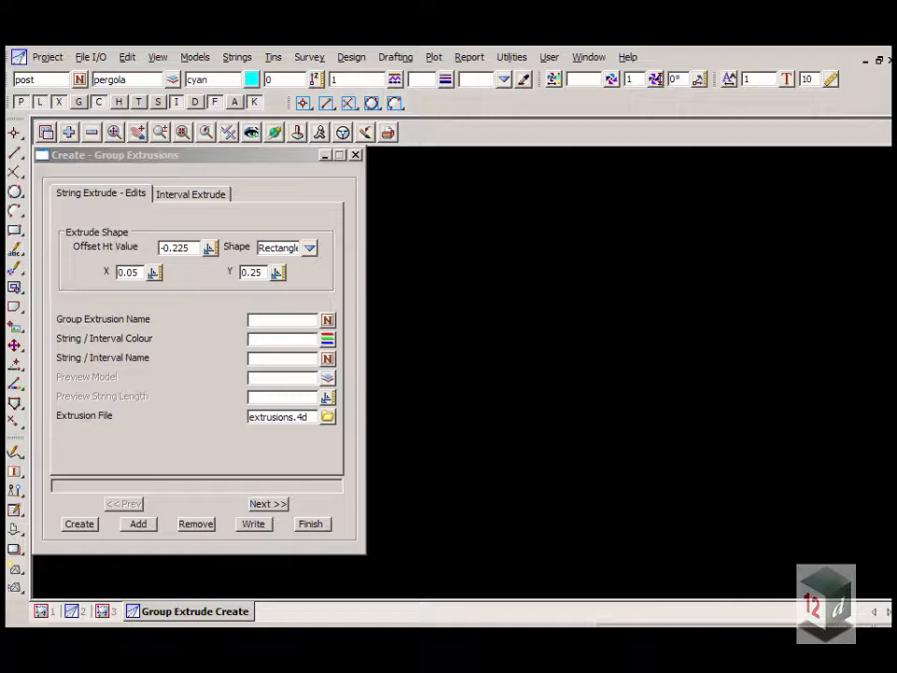
# Examine the pergola details drawing, the house model and the post shape for the dimensions and profile to extrude.
pyautogui.click(100, 611)
pyautogui.scroll(-3, 557, 398)
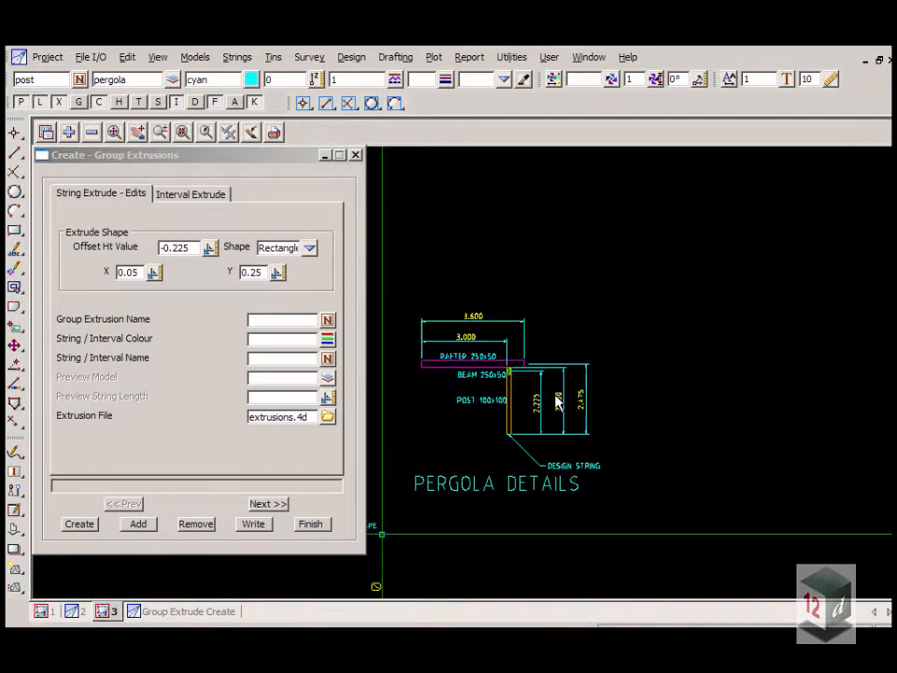
pyautogui.scroll(3, 420, 408)
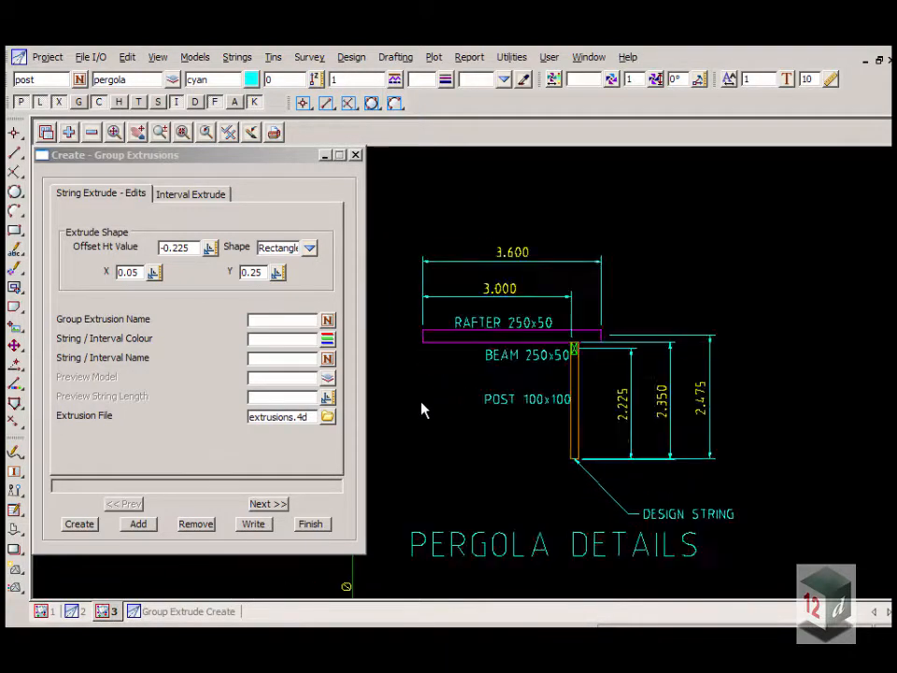
pyautogui.click(72, 612)
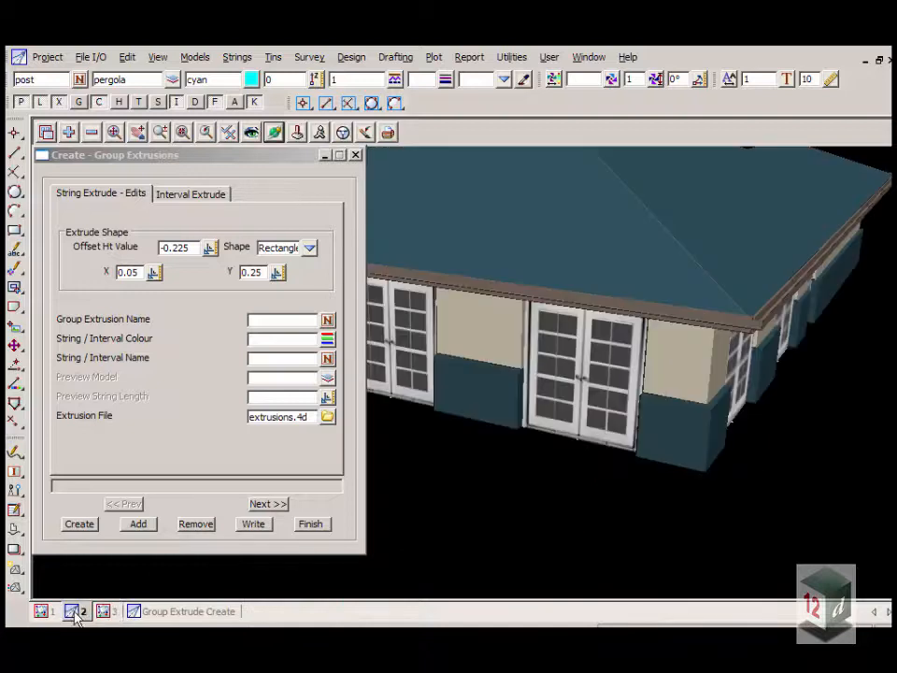
pyautogui.click(107, 611)
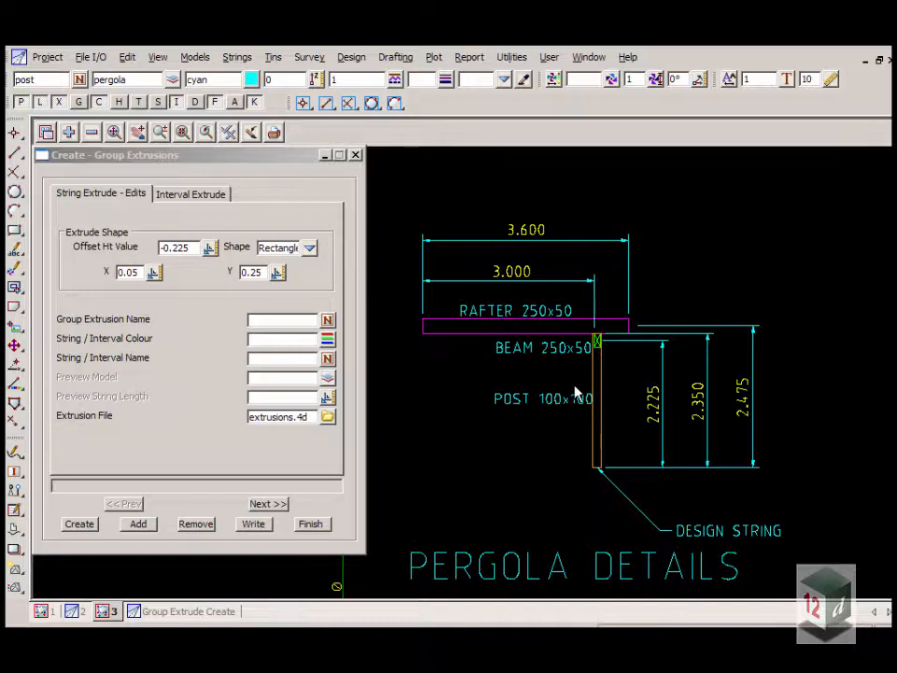
pyautogui.scroll(-2, 687, 465)
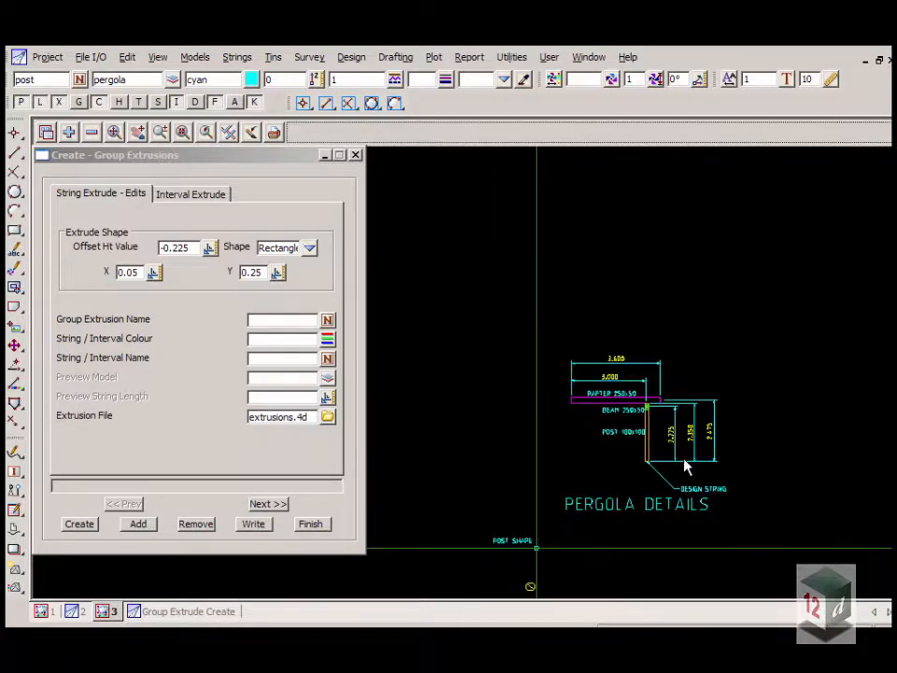
pyautogui.scroll(5, 548, 573)
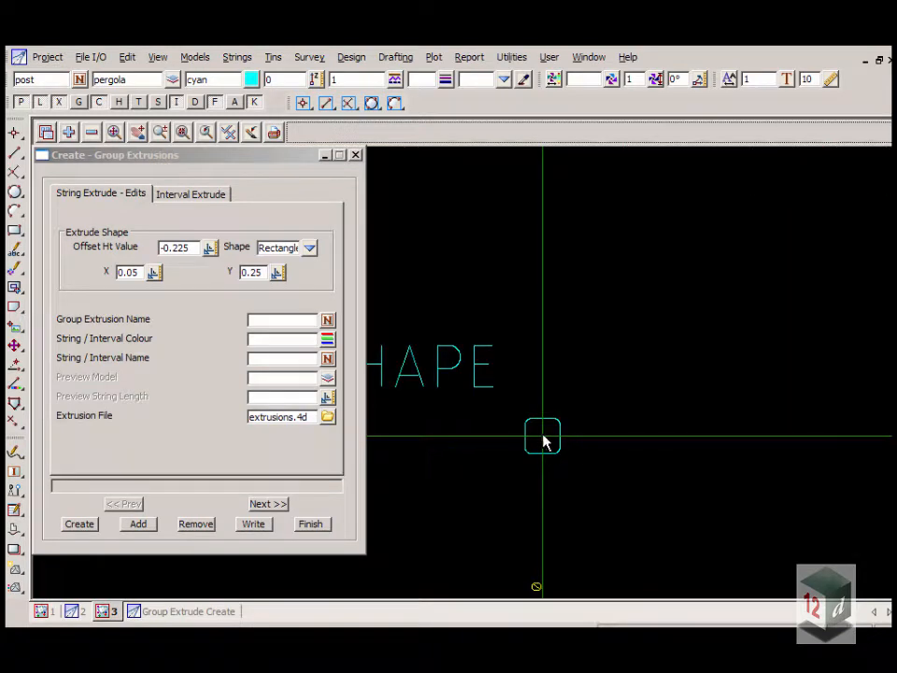
# Name the group extrusion "pergola", set its string/interval colour to h dark blue and the interval name to "posts".
pyautogui.click(271, 320)
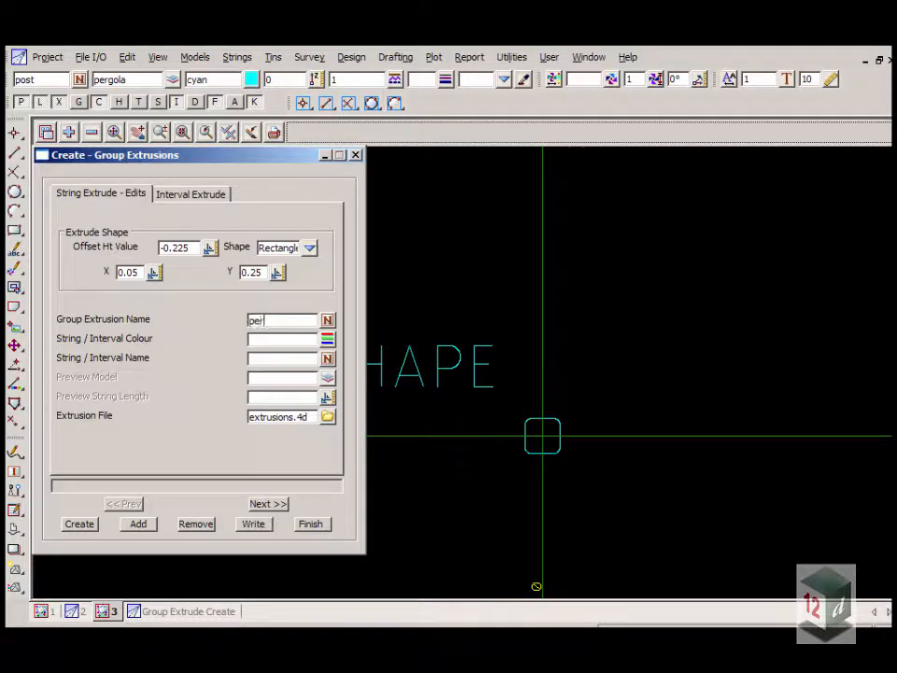
pyautogui.write('pergola')
pyautogui.click(327, 338)
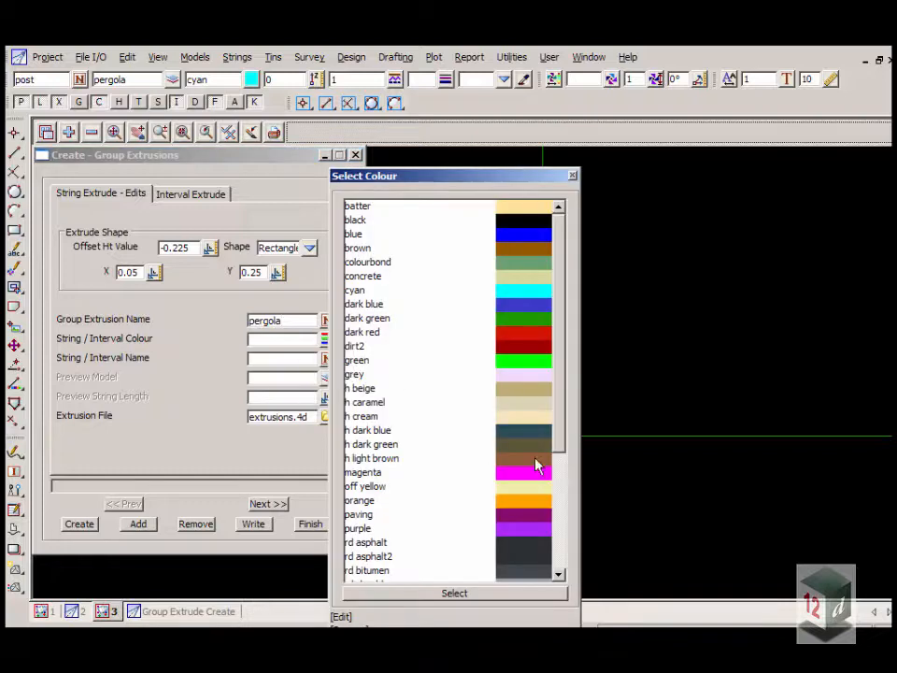
pyautogui.doubleClick(526, 440)
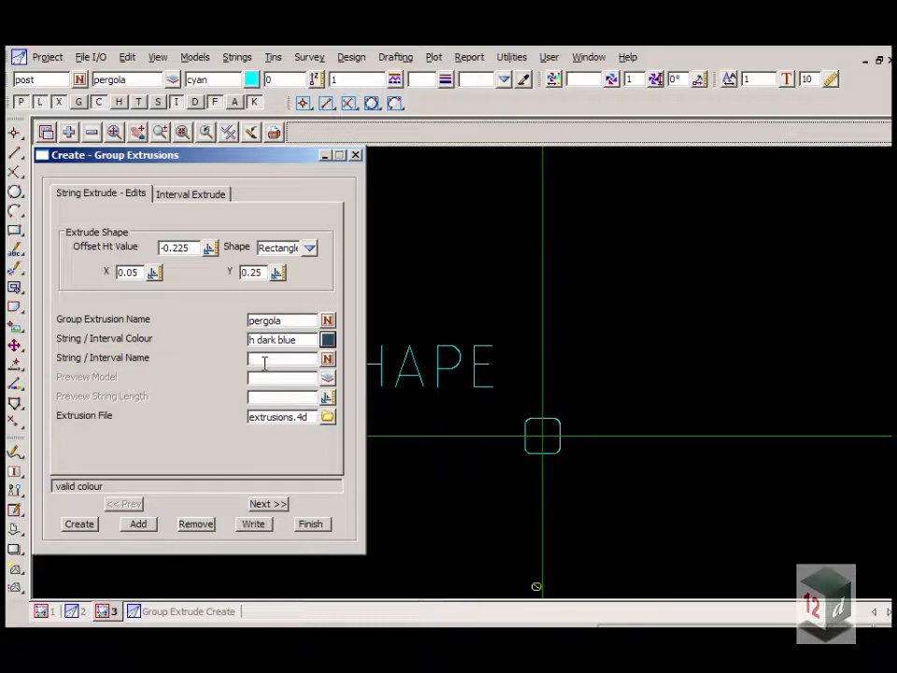
pyautogui.write('posts')
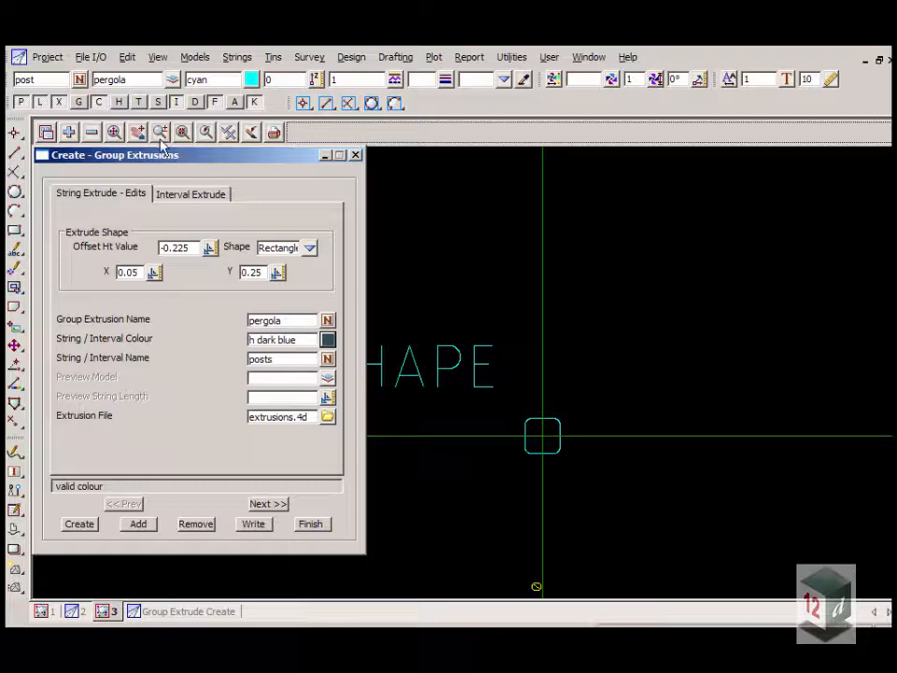
# Set the interval extrusion to a chainage interval of 3 with a User shape, using the rounded post outline as profile.
pyautogui.click(186, 197)
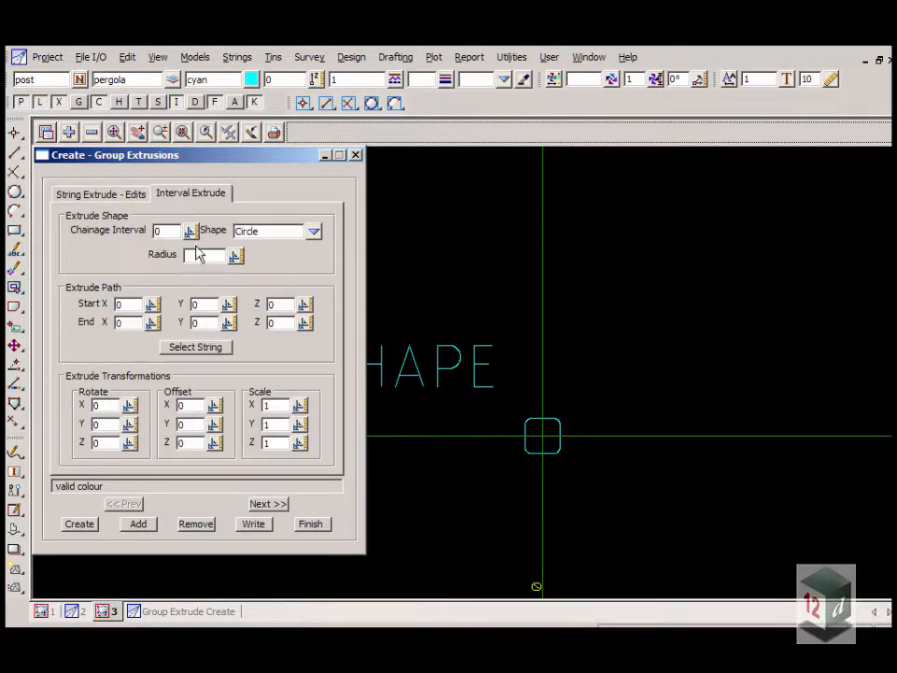
pyautogui.write('3')
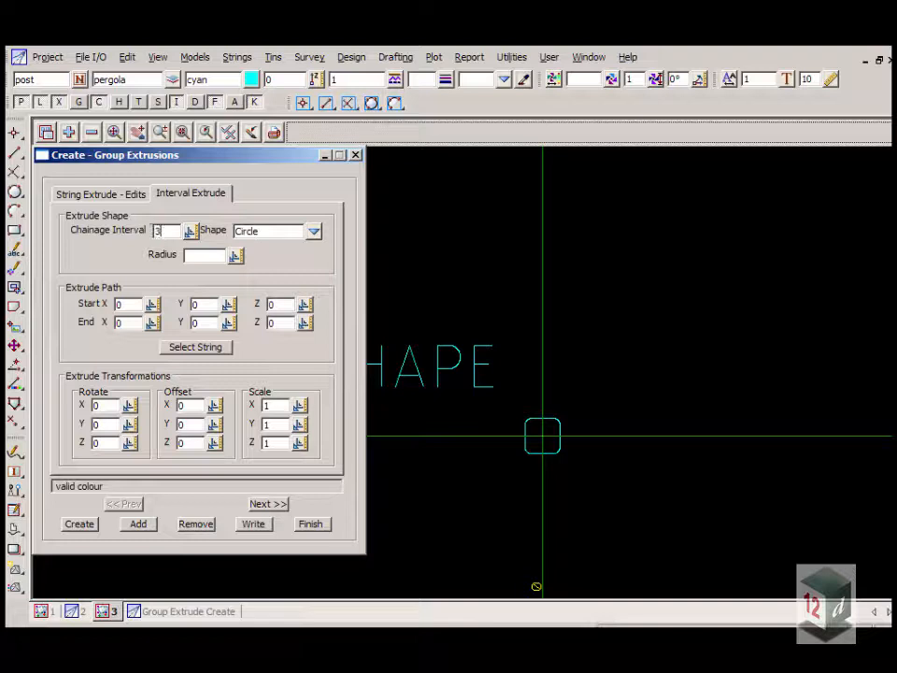
pyautogui.click(314, 231)
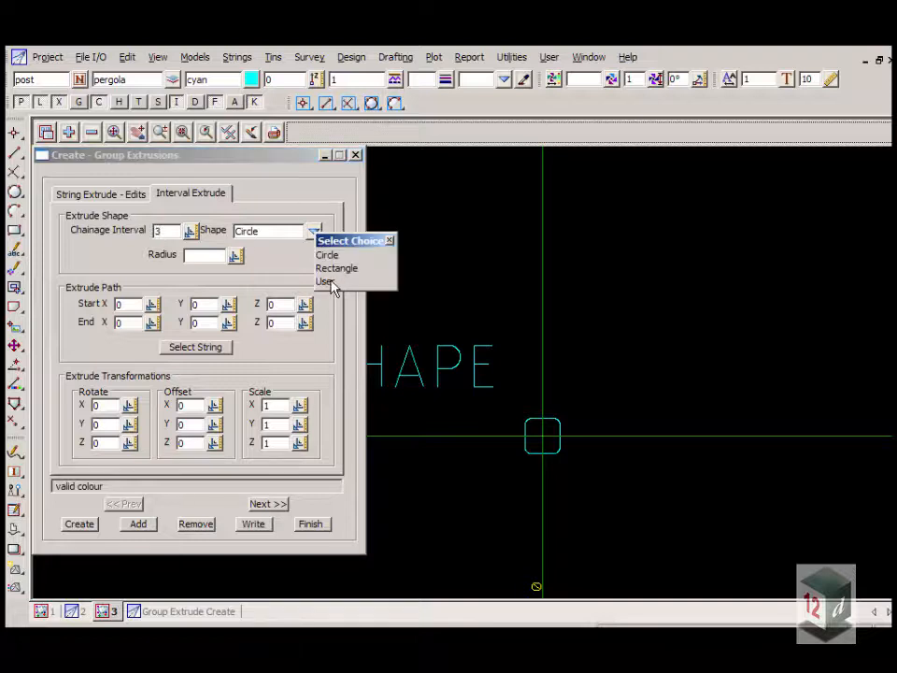
pyautogui.click(334, 282)
pyautogui.click(198, 255)
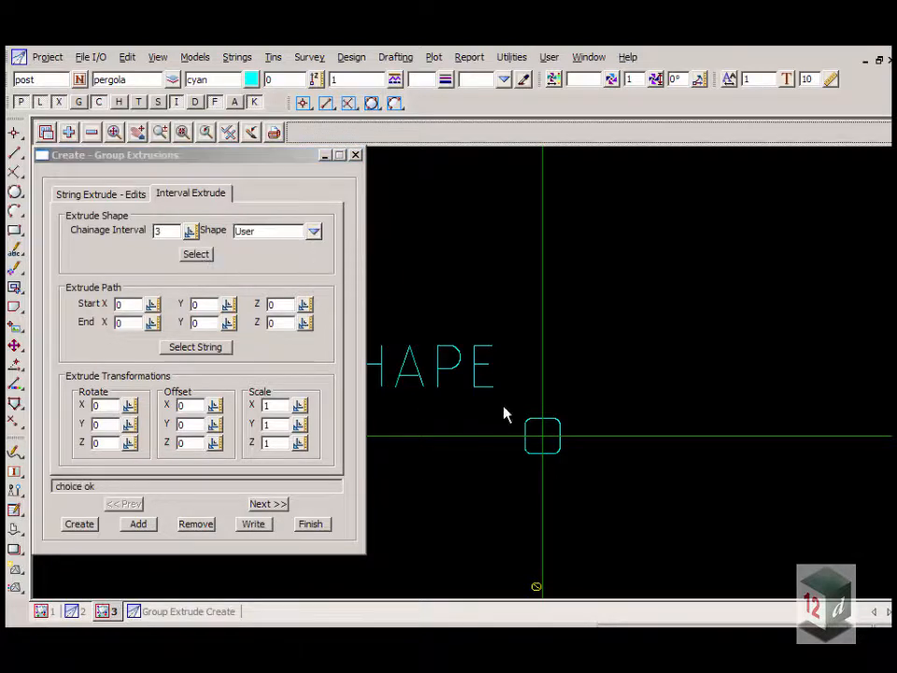
pyautogui.click(530, 424)
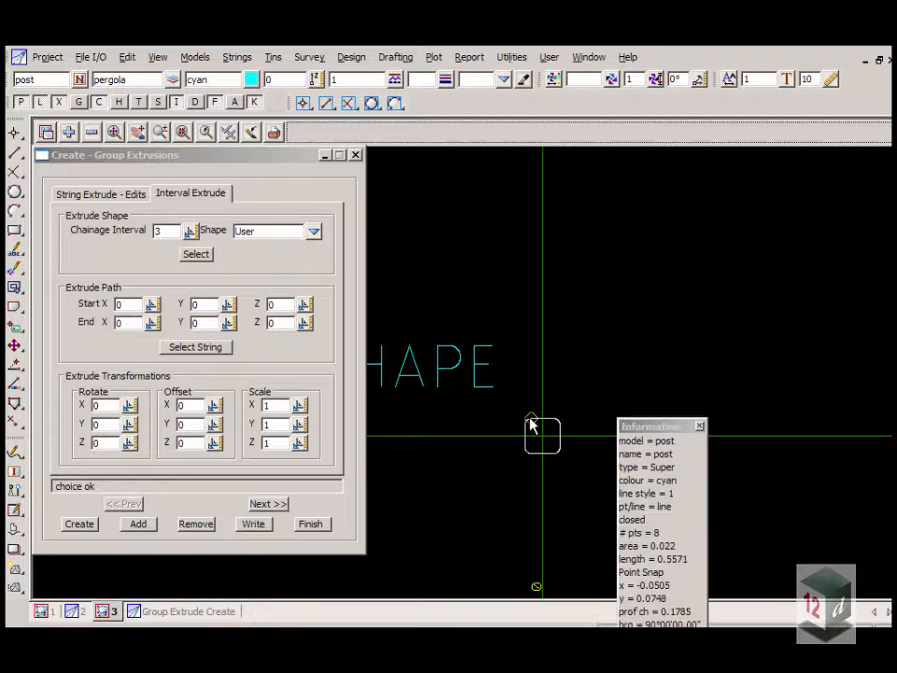
pyautogui.middleClick(531, 423)
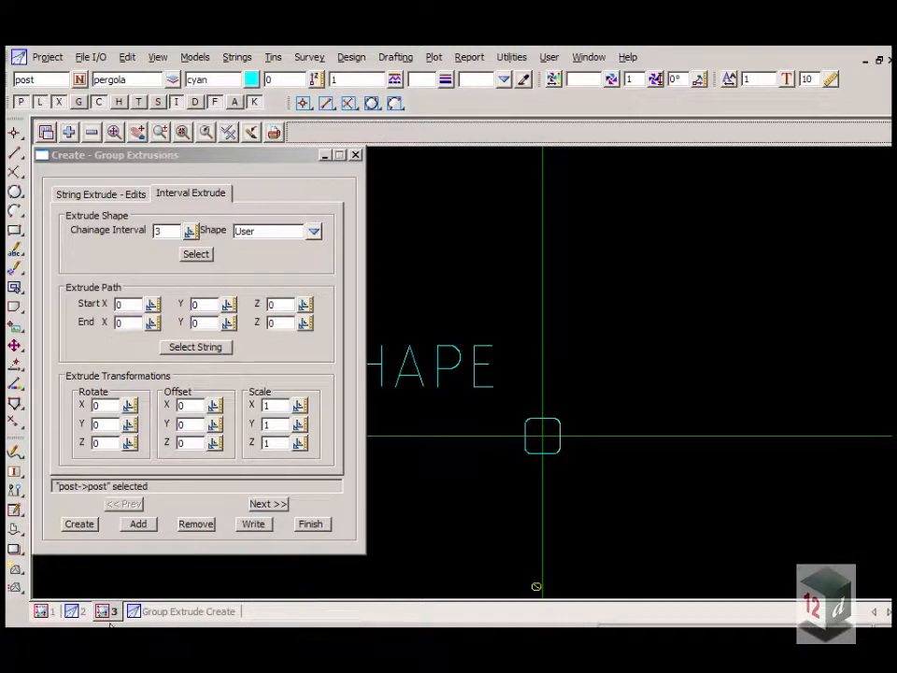
# Set the extrude path's end Y to 2.35 and the X rotation to -90 for the posts.
pyautogui.scroll(-5, 573, 439)
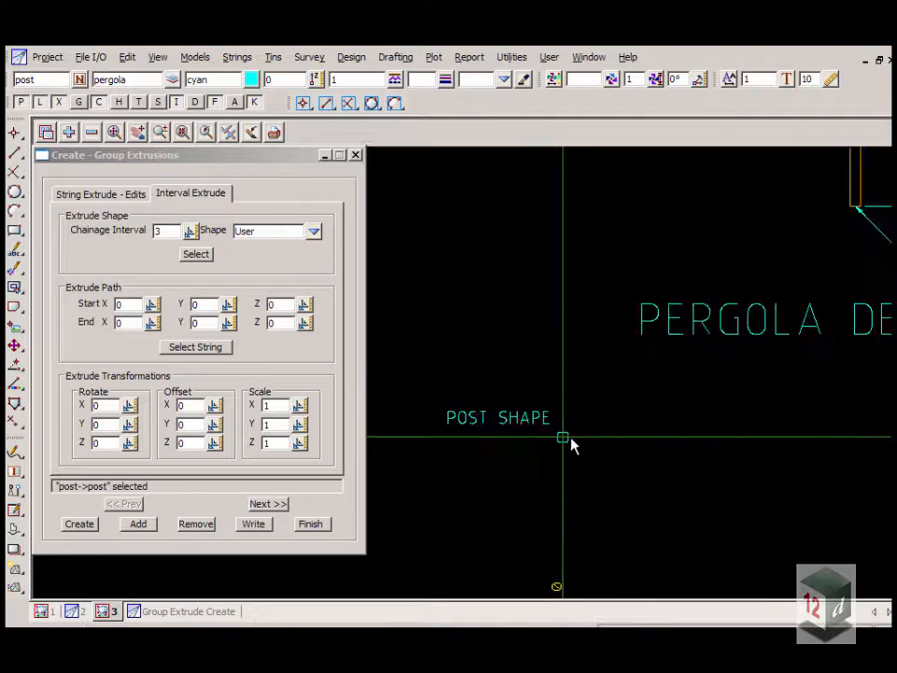
pyautogui.scroll(5, 675, 301)
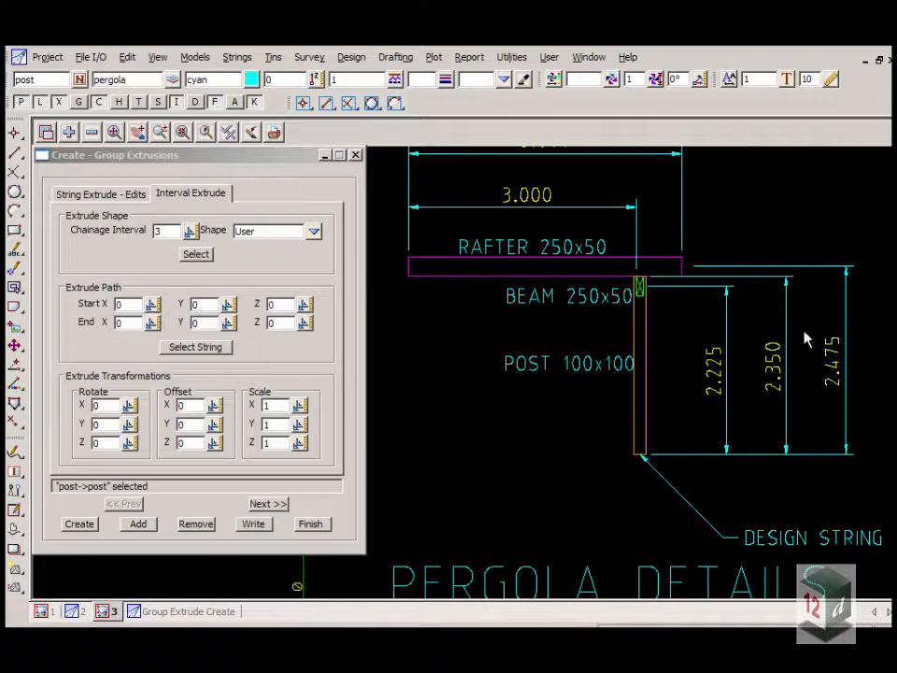
pyautogui.click(207, 322)
pyautogui.write('2.35')
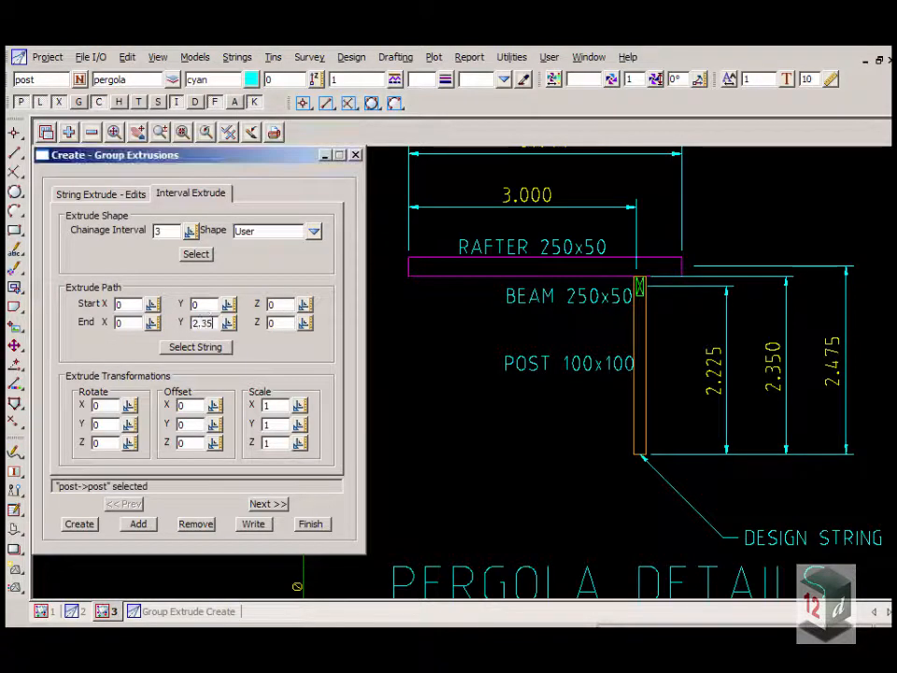
pyautogui.click(95, 405)
pyautogui.write('-9')
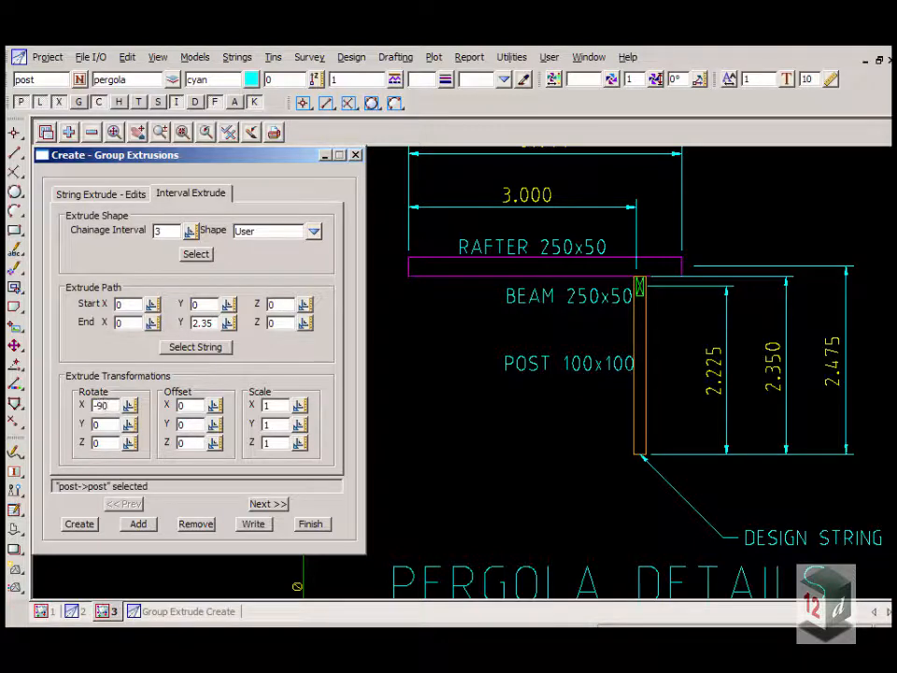
# Create the pergola group extrusion in the Group Extrude Create view and add the posts to it.
pyautogui.click(200, 612)
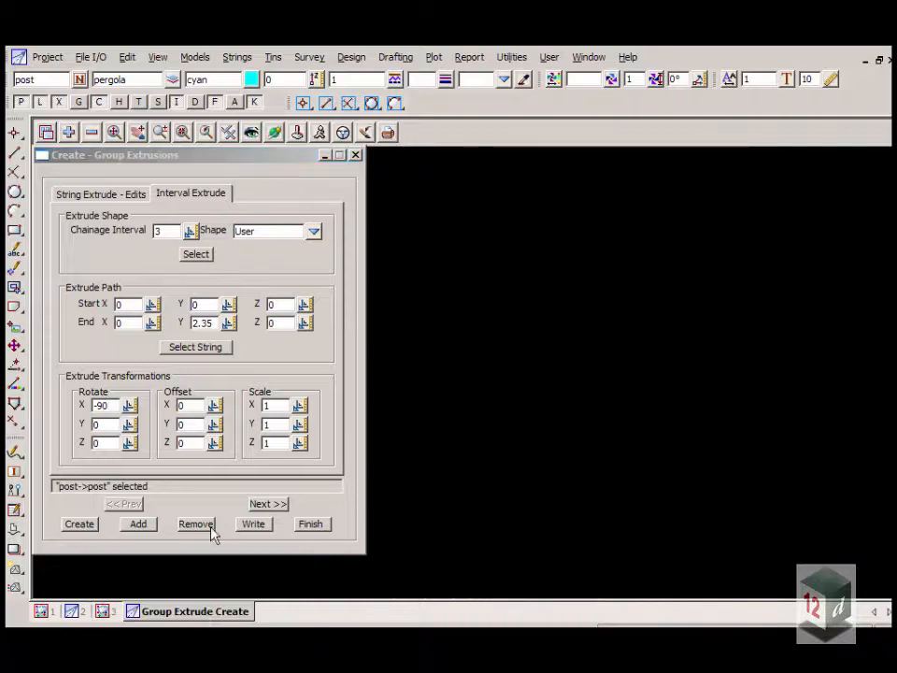
pyautogui.click(80, 524)
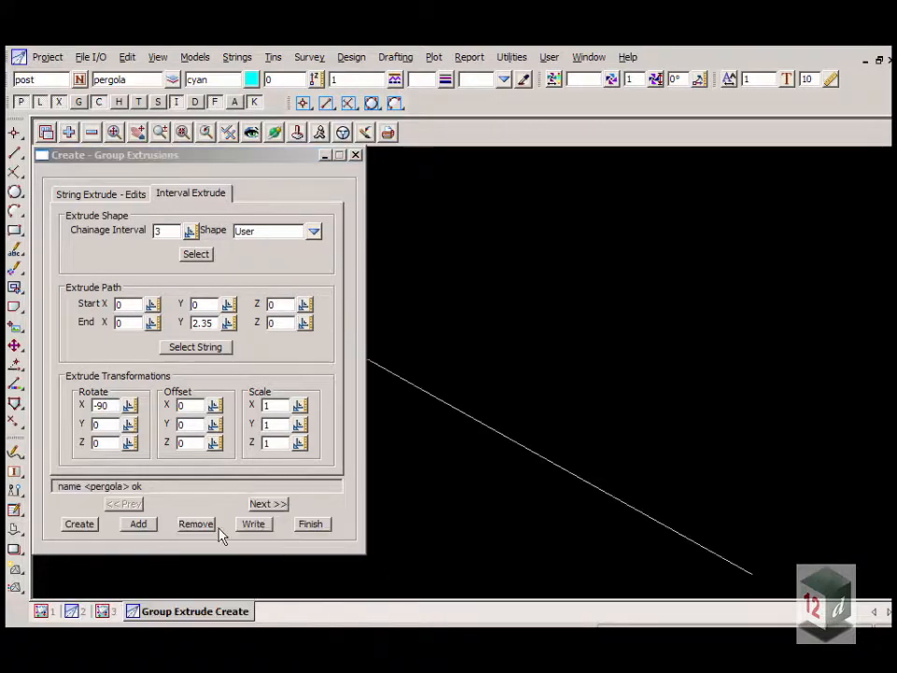
pyautogui.click(138, 524)
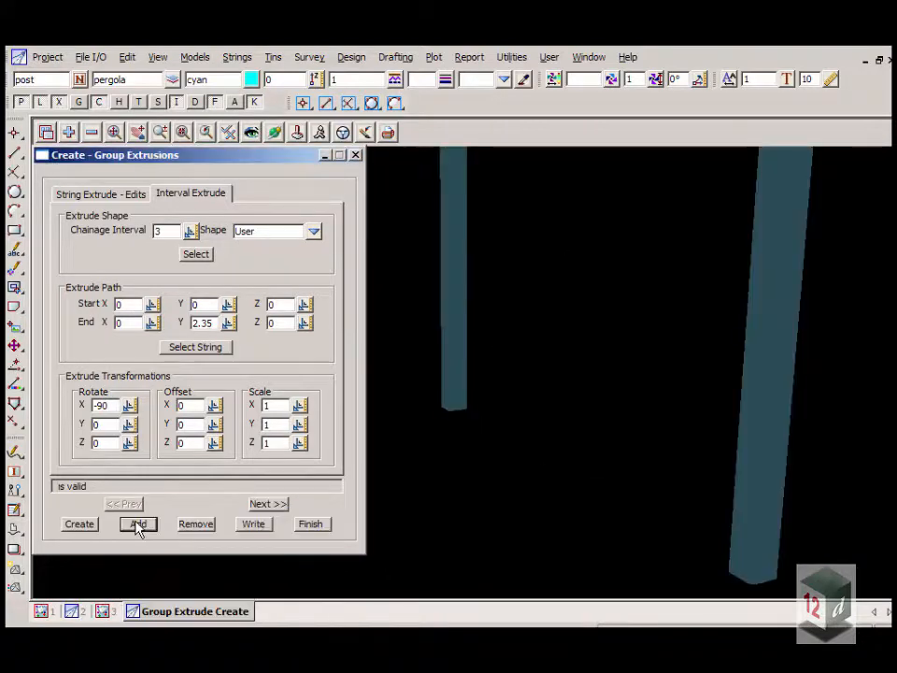
# Turn on light shading of the faces in the Group Extrude Create perspective view and inspect the posts.
pyautogui.click(511, 140)
pyautogui.scroll(-3, 535, 377)
pyautogui.moveTo(536, 377); pyautogui.dragTo(558, 215, button='middle')
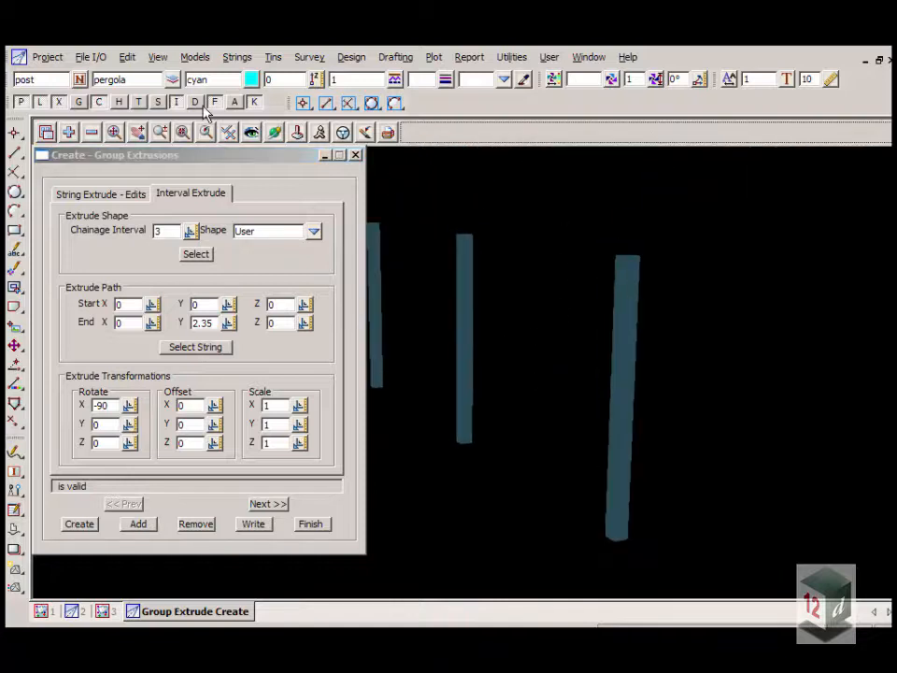
pyautogui.click(252, 132)
pyautogui.click(255, 210)
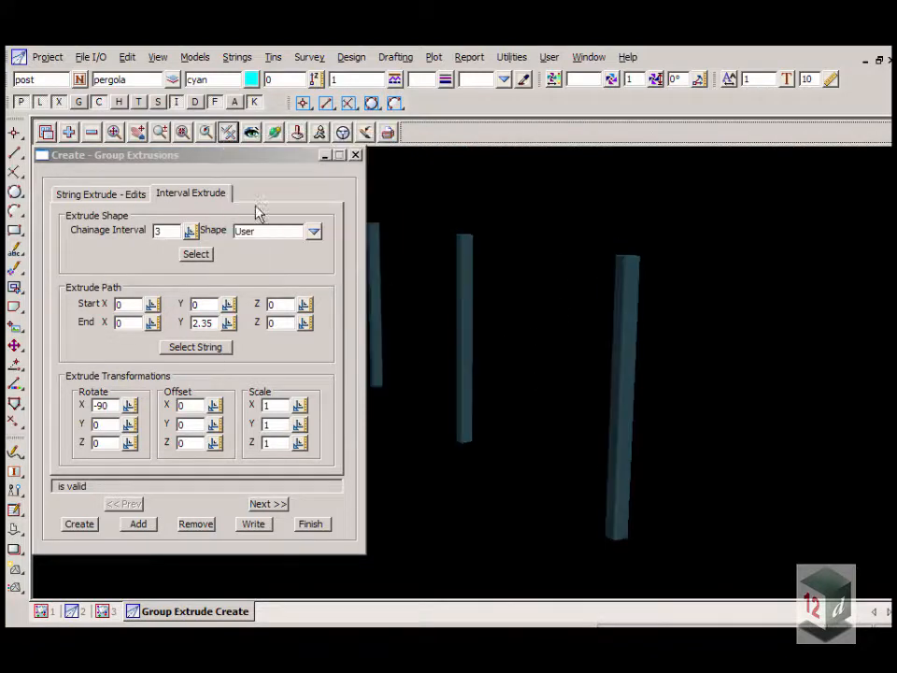
pyautogui.moveTo(517, 329); pyautogui.dragTo(554, 369, button='middle')
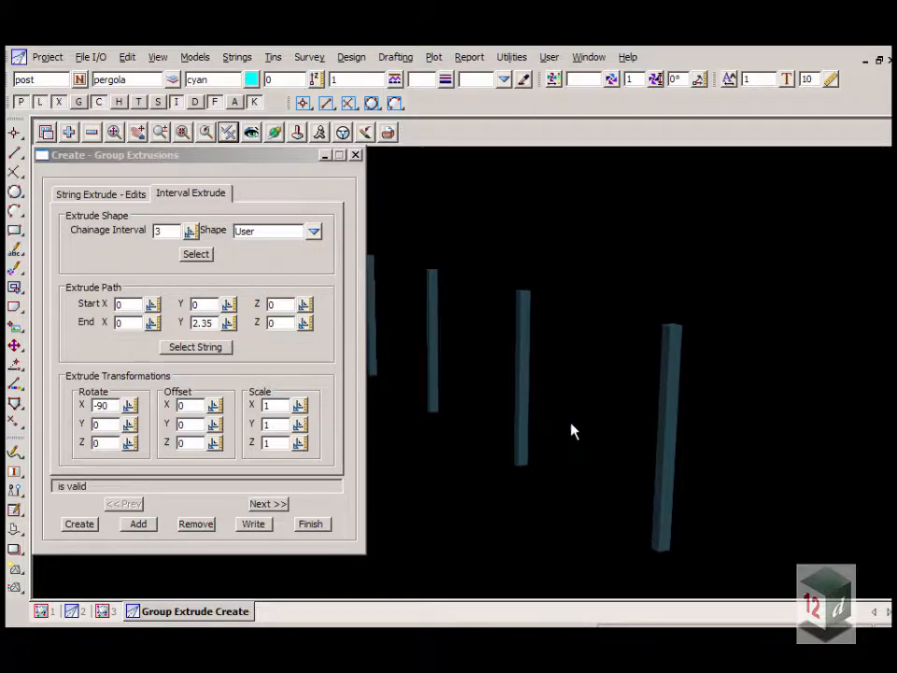
pyautogui.moveTo(599, 423); pyautogui.dragTo(603, 421, button='middle')
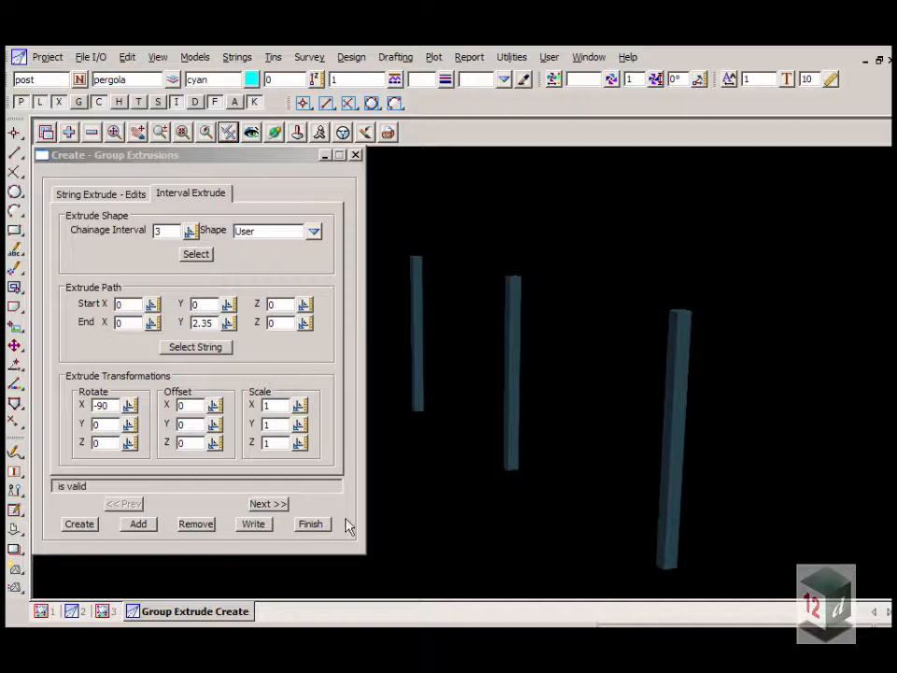
# Add a rectangular string extrusion named "beam" to the pergola group with an offset height of 2.225.
pyautogui.click(140, 193)
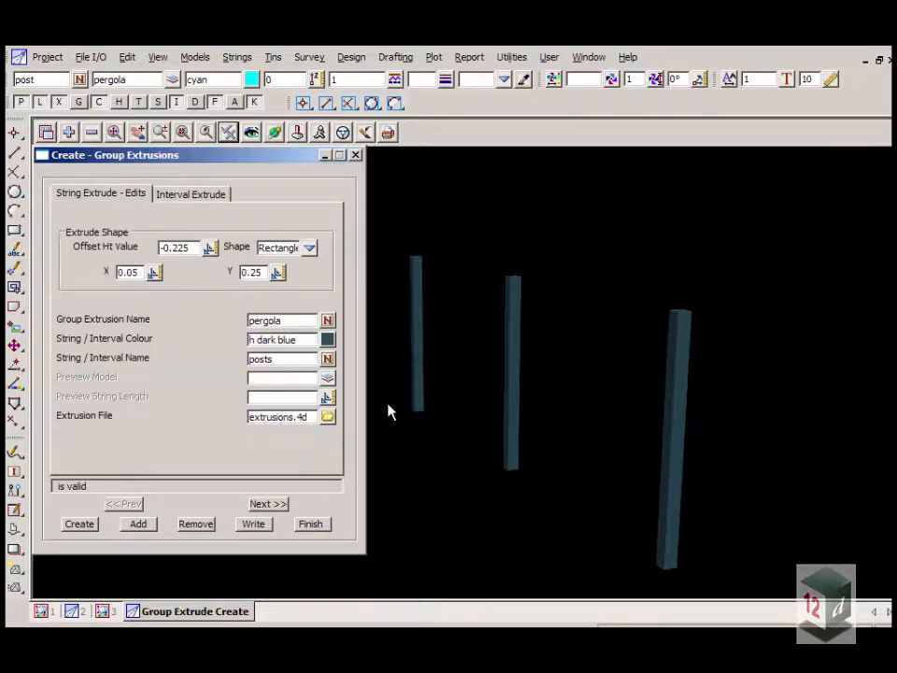
pyautogui.doubleClick(283, 358)
pyautogui.write('beam')
pyautogui.click(102, 610)
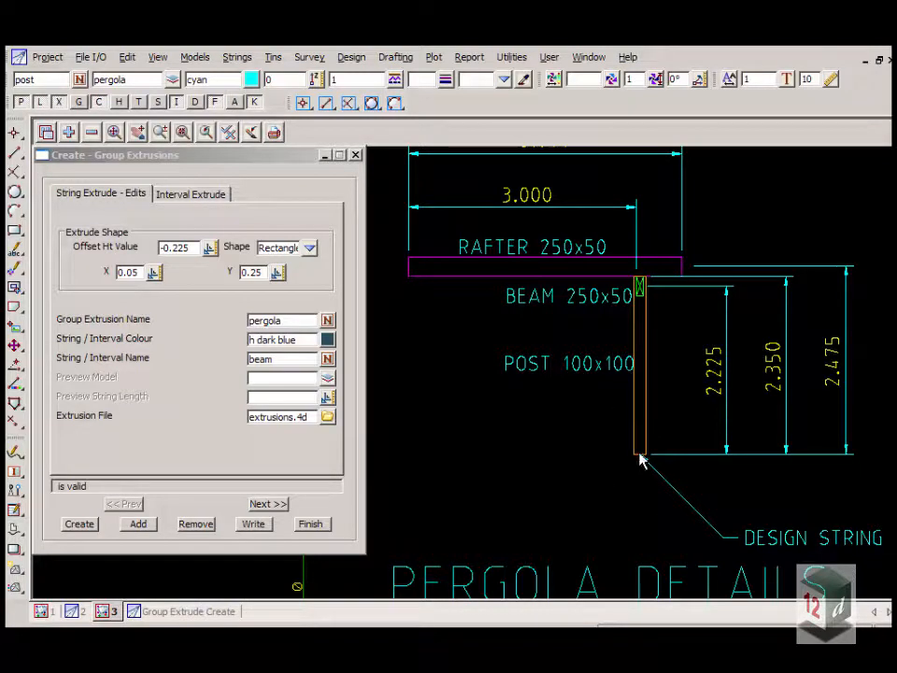
pyautogui.moveTo(195, 249); pyautogui.dragTo(150, 249)
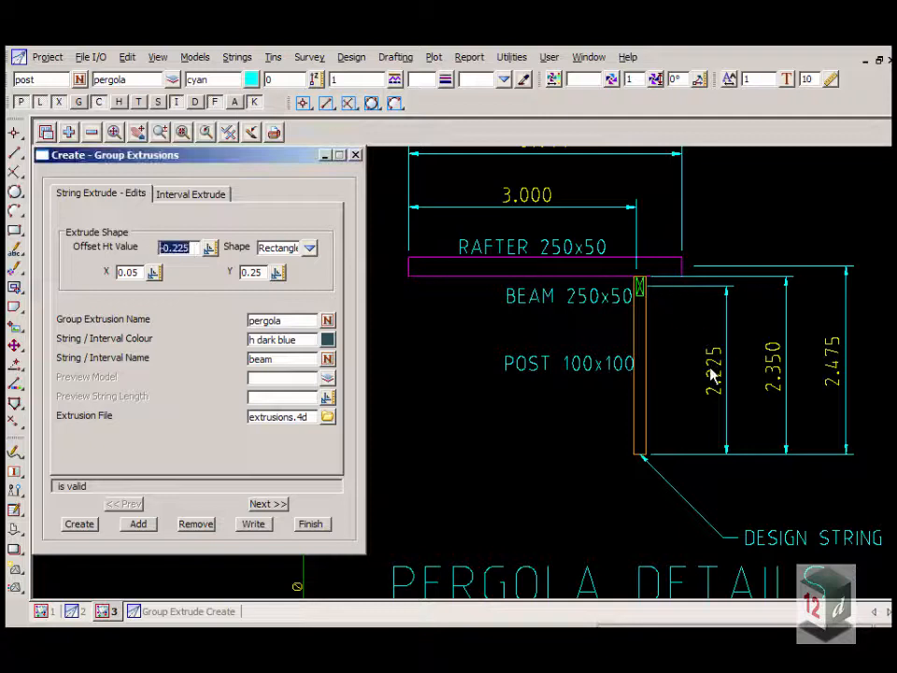
pyautogui.write('2.22')
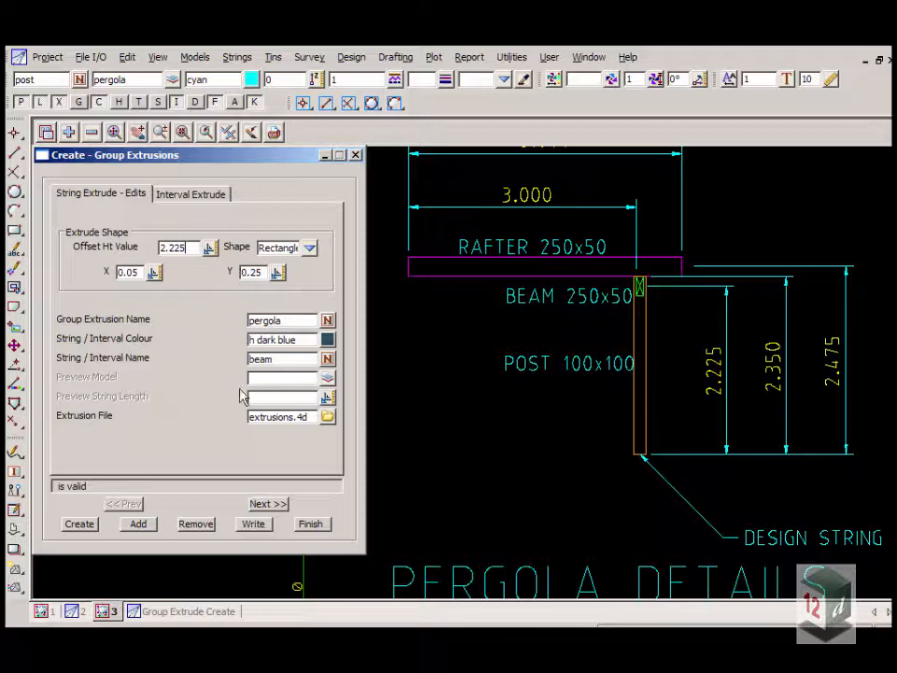
pyautogui.click(203, 612)
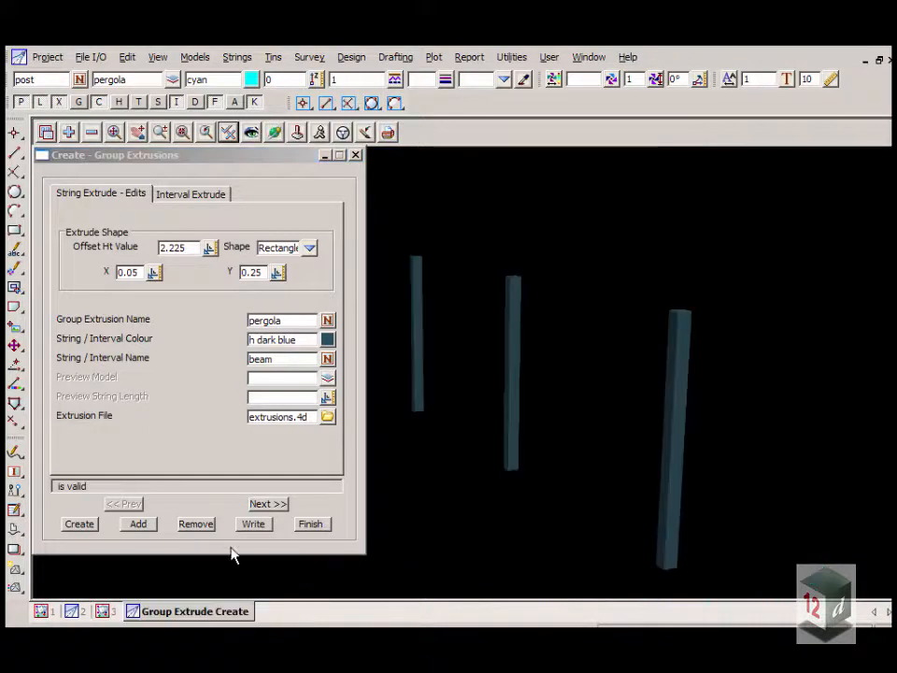
pyautogui.click(137, 524)
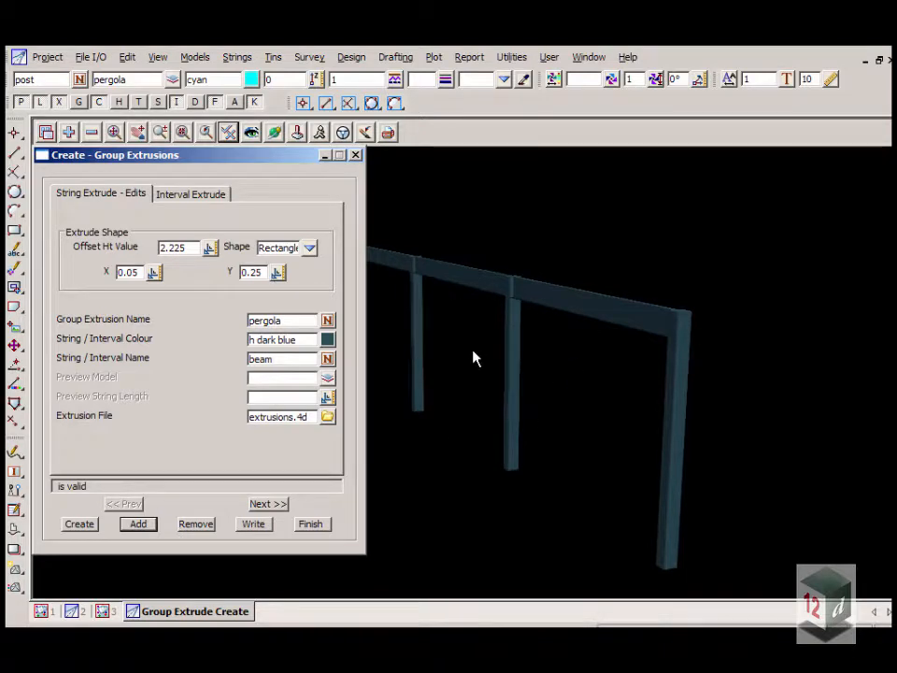
# Define the rafters as an interval extrusion with a 0.45 chainage interval and a rectangular shape of X 0.05 and Y 0.25.
pyautogui.click(103, 611)
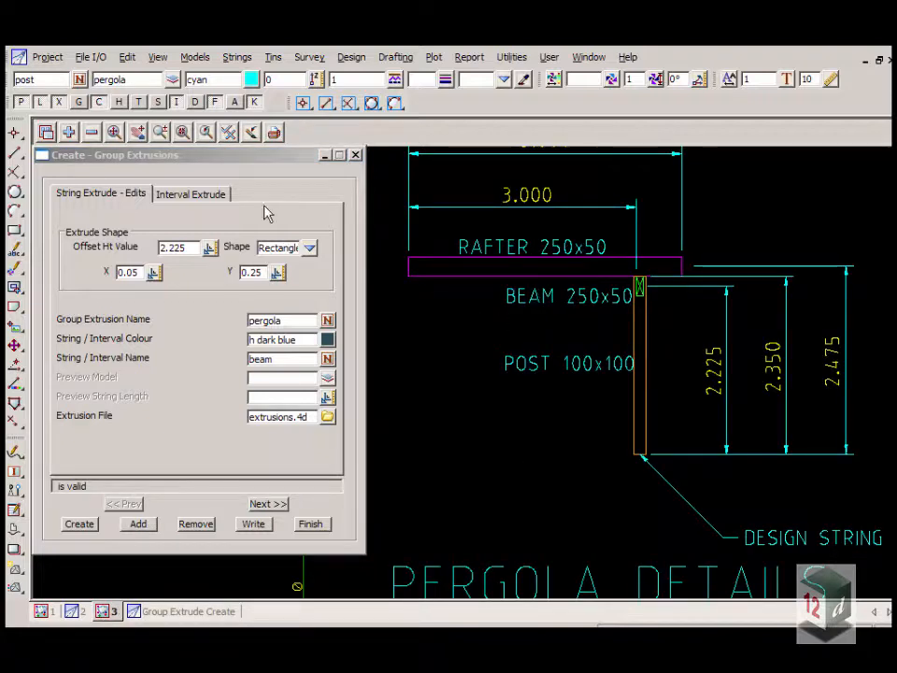
pyautogui.click(192, 194)
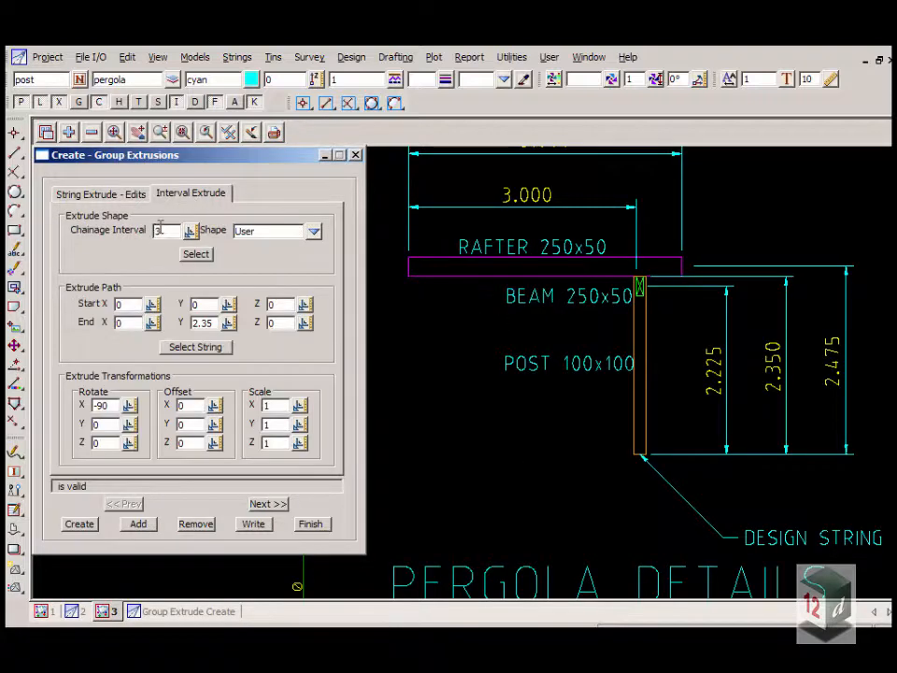
pyautogui.write('0.45')
pyautogui.click(314, 231)
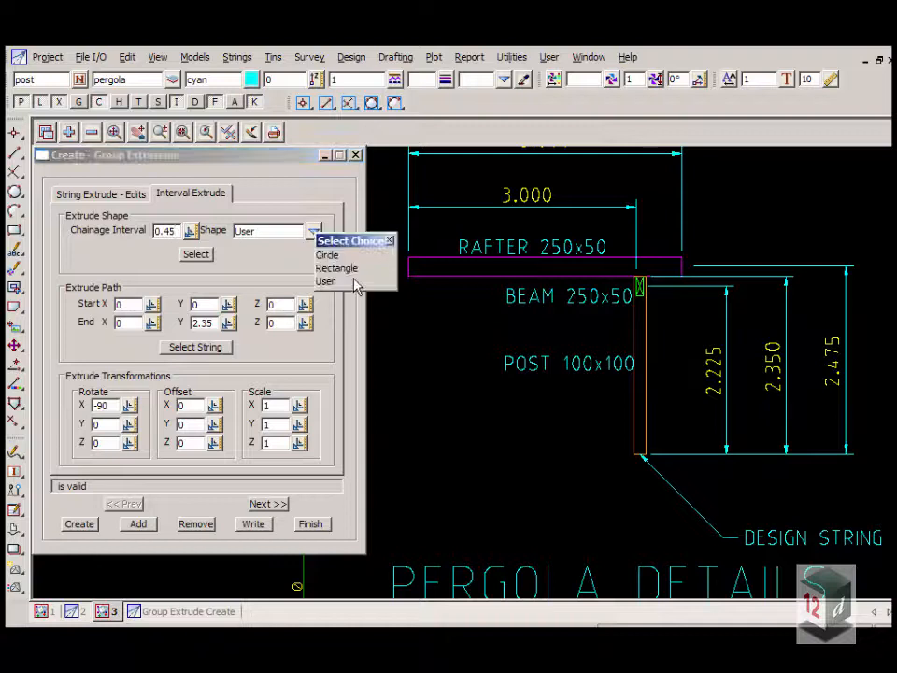
pyautogui.click(341, 267)
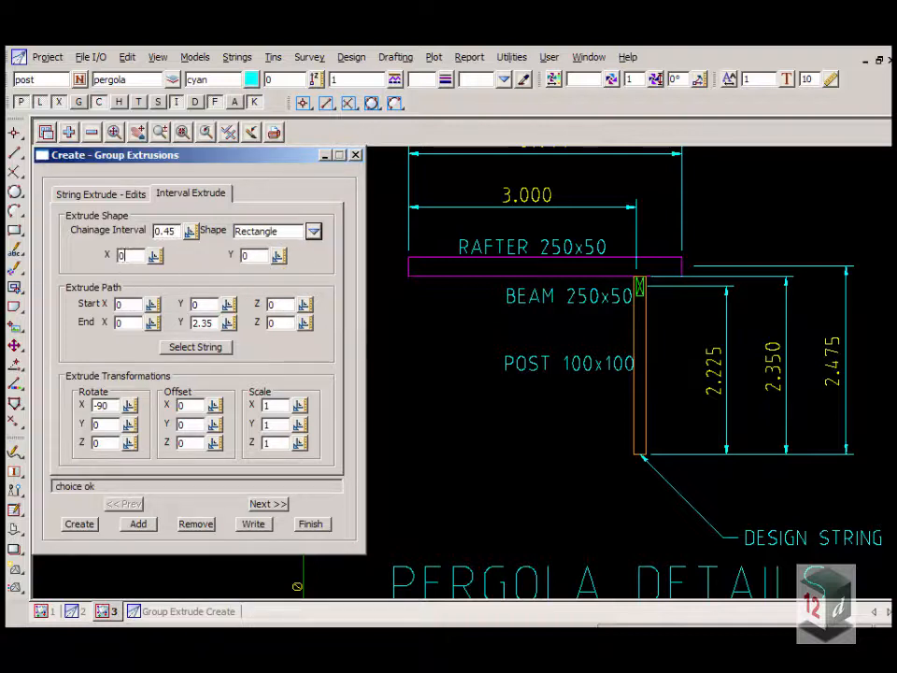
pyautogui.write('5')
pyautogui.click(253, 256)
pyautogui.write('.25')
# Set the rafter extrude path's start Y to -0.6 and end Y to 3, with an X rotation of 0.
pyautogui.scroll(-1, 569, 355)
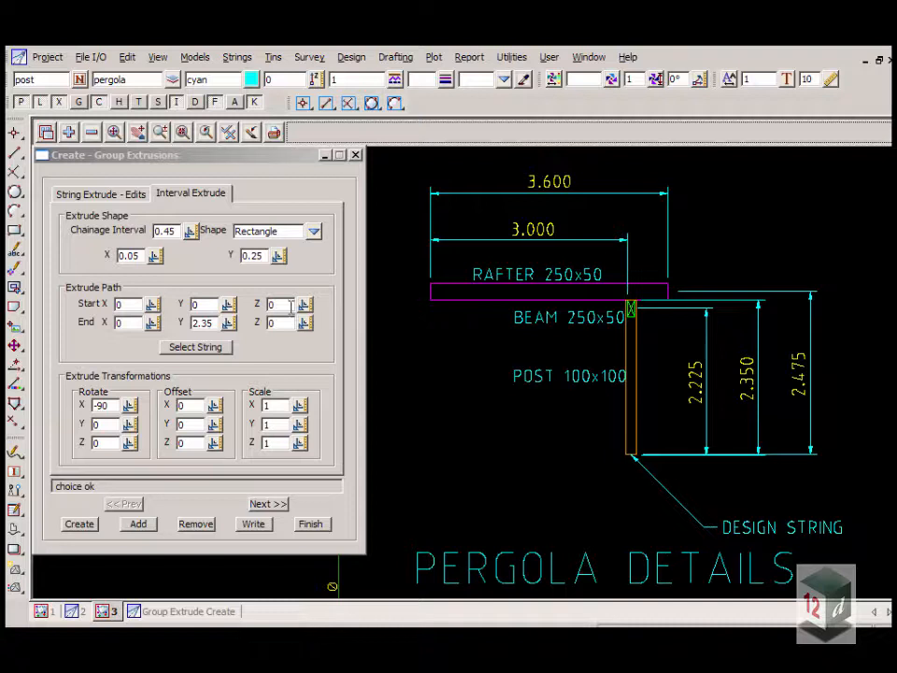
pyautogui.click(210, 303)
pyautogui.write('-0.6')
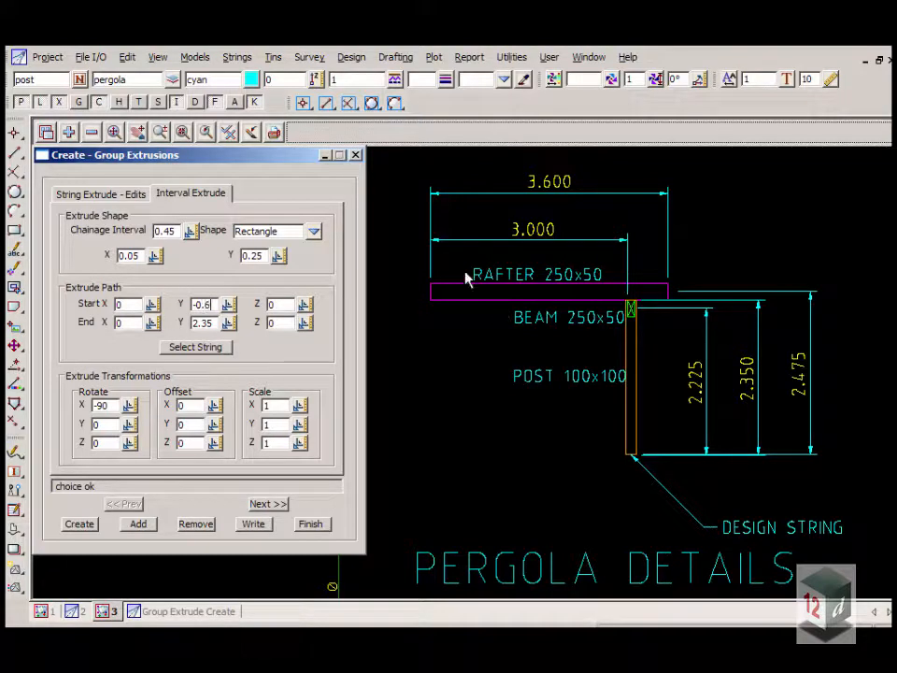
pyautogui.click(214, 322)
pyautogui.write('3')
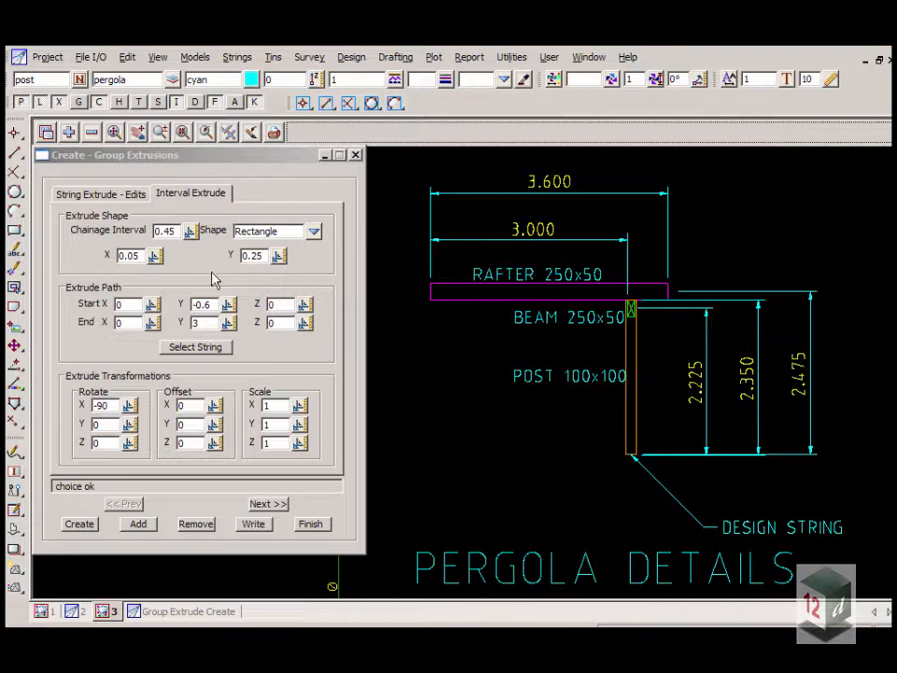
pyautogui.click(119, 404)
pyautogui.moveTo(119, 404); pyautogui.dragTo(93, 404)
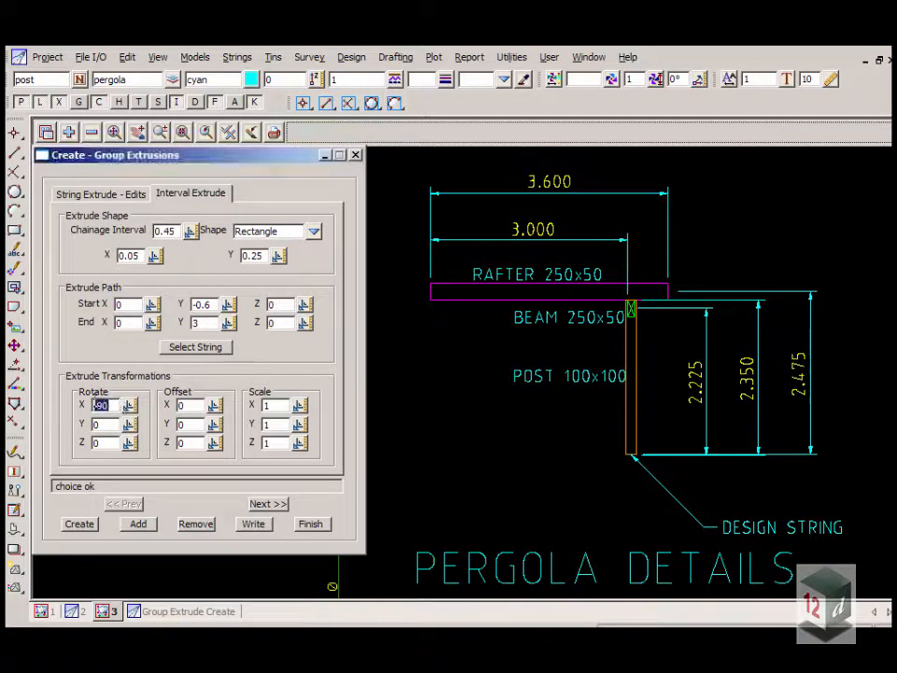
pyautogui.write('0')
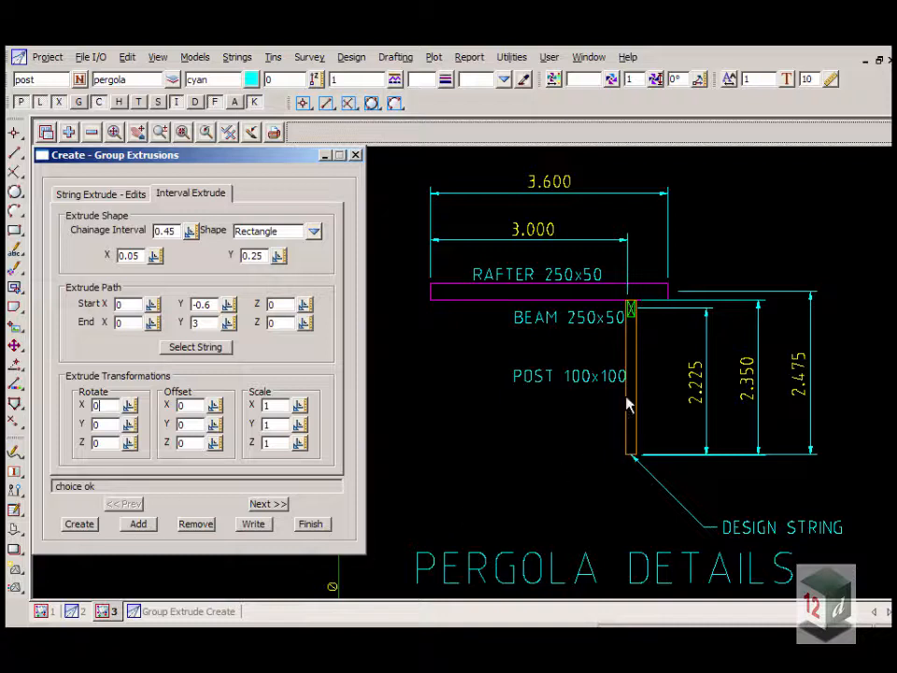
# Check the rafter height on the pergola details, set the Z offset to 2.475 and add the rafters to the pergola group.
pyautogui.click(166, 610)
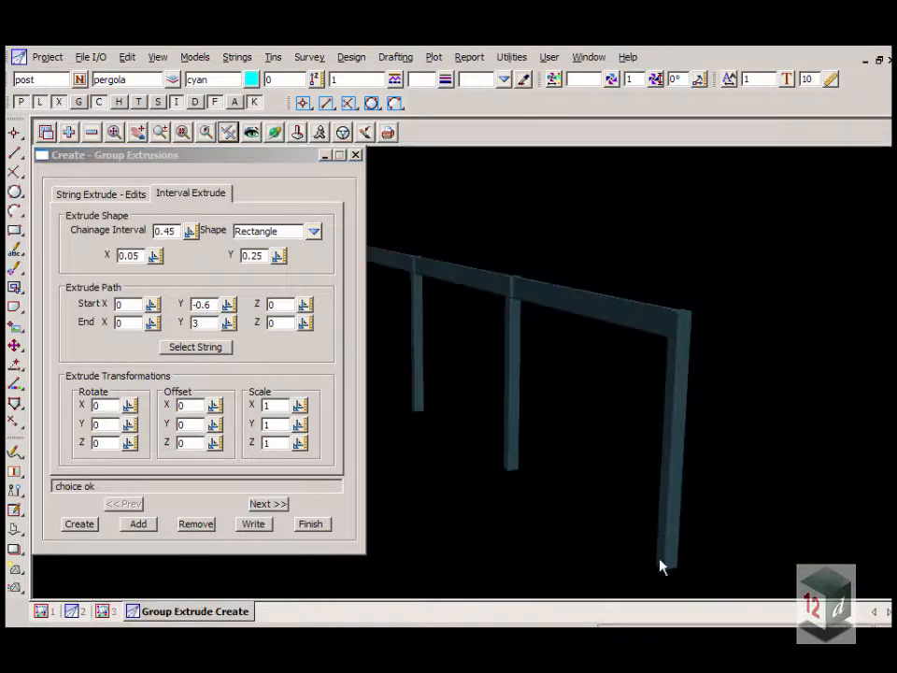
pyautogui.click(117, 611)
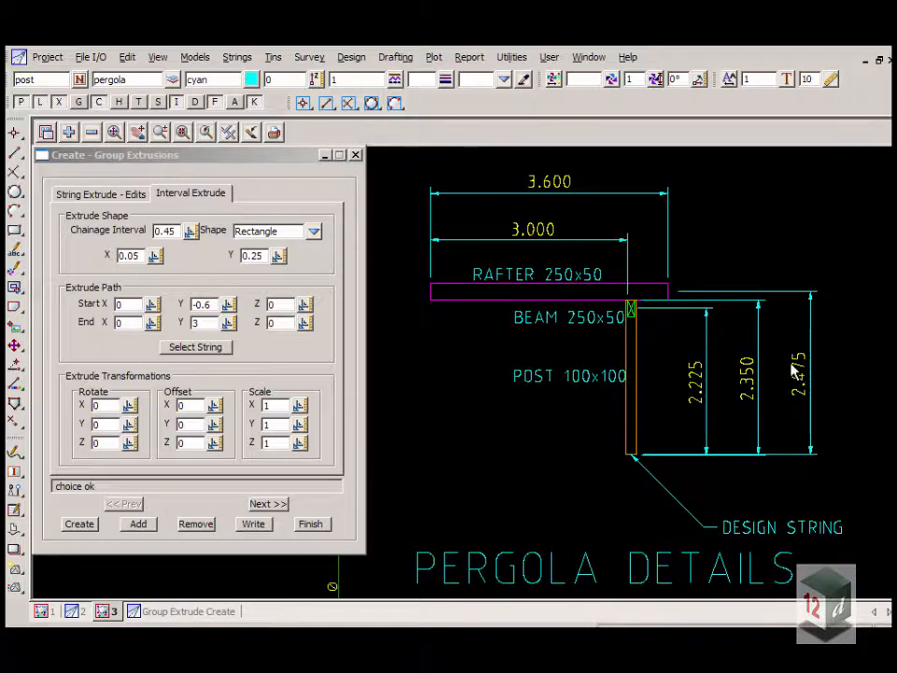
pyautogui.click(199, 615)
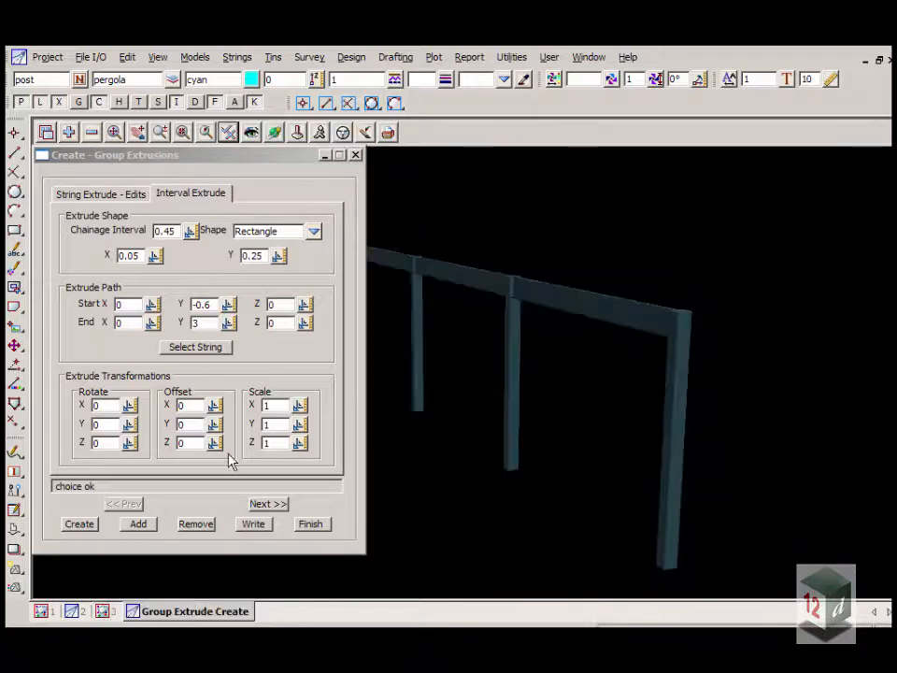
pyautogui.doubleClick(191, 442)
pyautogui.write('2.475')
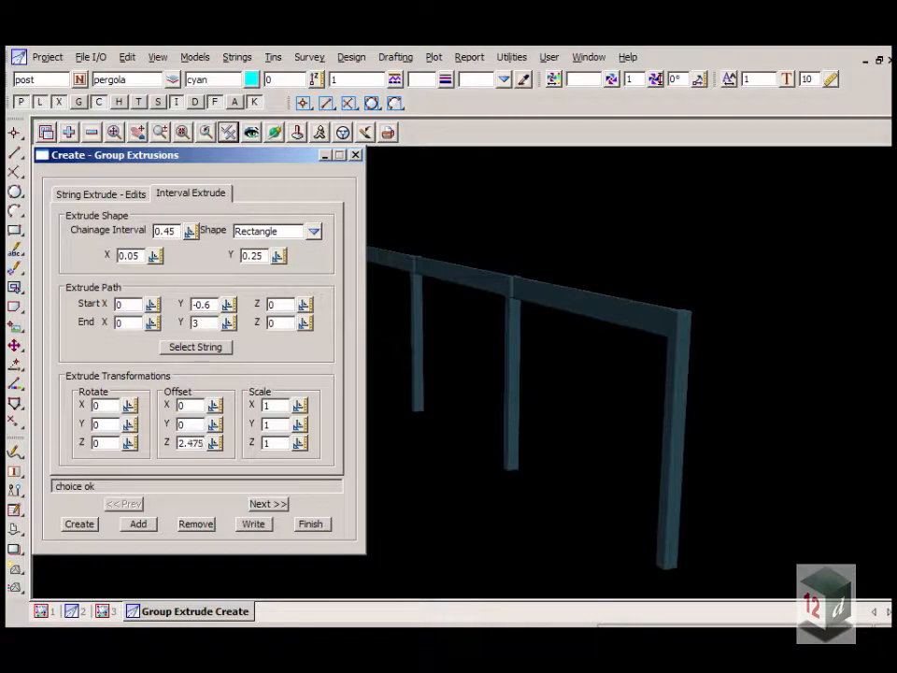
pyautogui.click(137, 525)
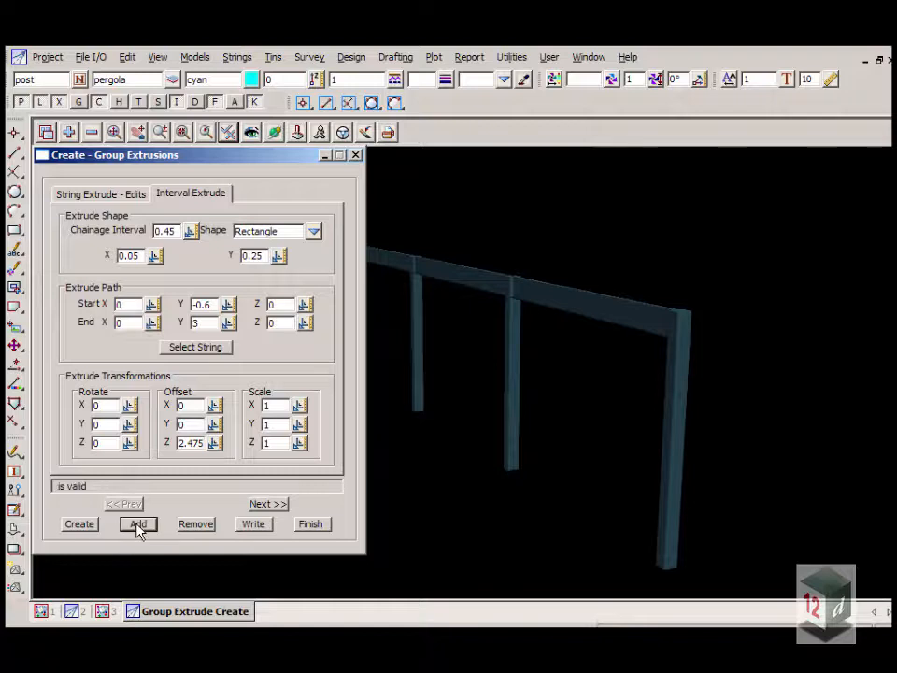
# Orbit the Group Extrude Create view to inspect the rafters and cycle through the individual extrusions in the group.
pyautogui.click(274, 132)
pyautogui.moveTo(511, 358)
pyautogui.mouseDown()
pyautogui.moveTo(524, 384)
pyautogui.moveTo(538, 351)
pyautogui.moveTo(522, 342)
pyautogui.mouseUp()
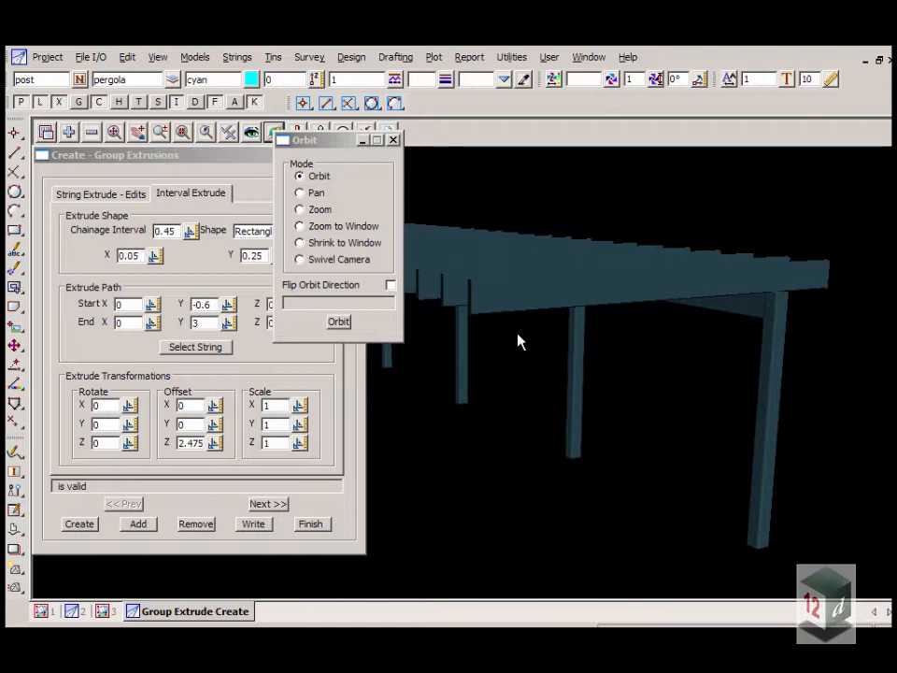
pyautogui.click(393, 139)
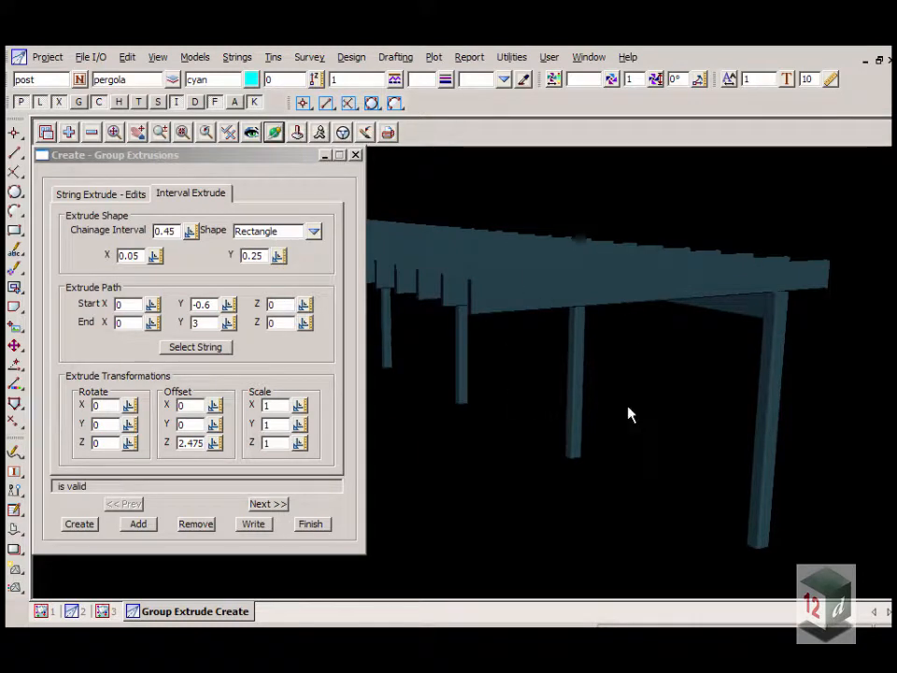
pyautogui.click(269, 505)
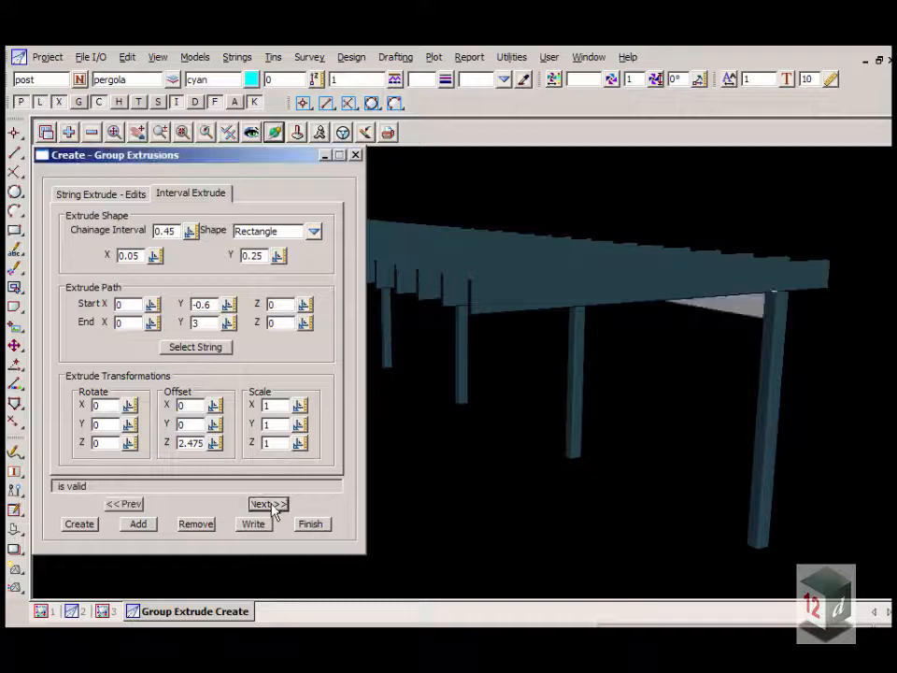
pyautogui.click(127, 504)
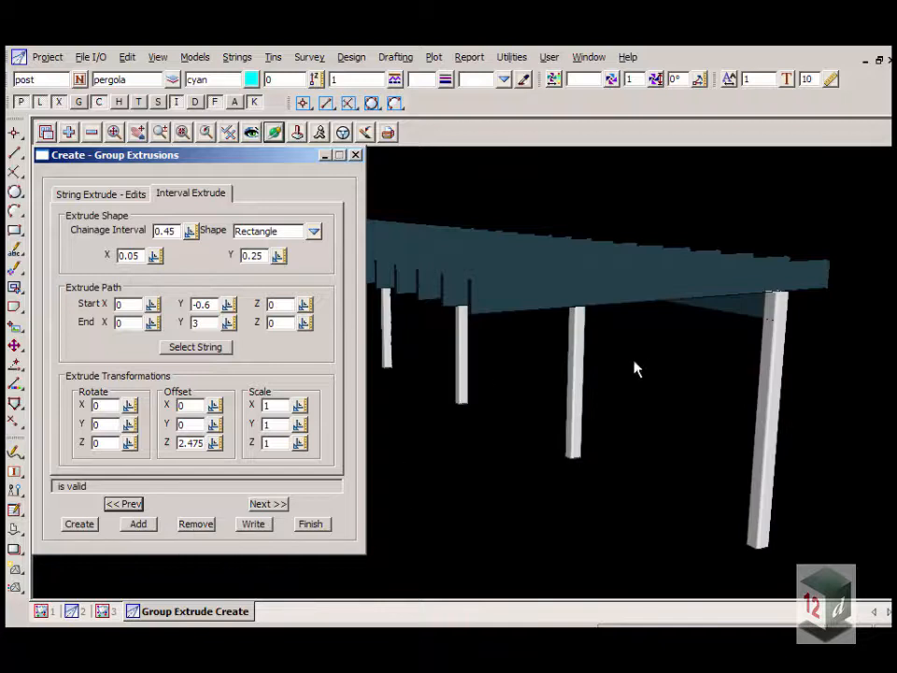
pyautogui.click(121, 196)
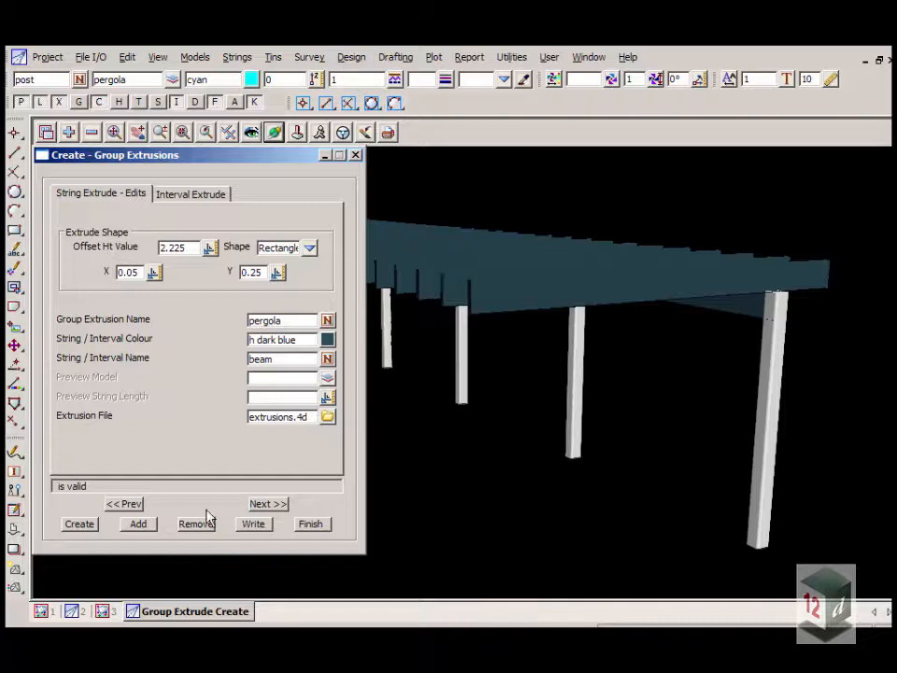
# Write the pergola group extrusion to extrusions.4d, replacing the existing file, and finish the group extrusion creation.
pyautogui.click(310, 526)
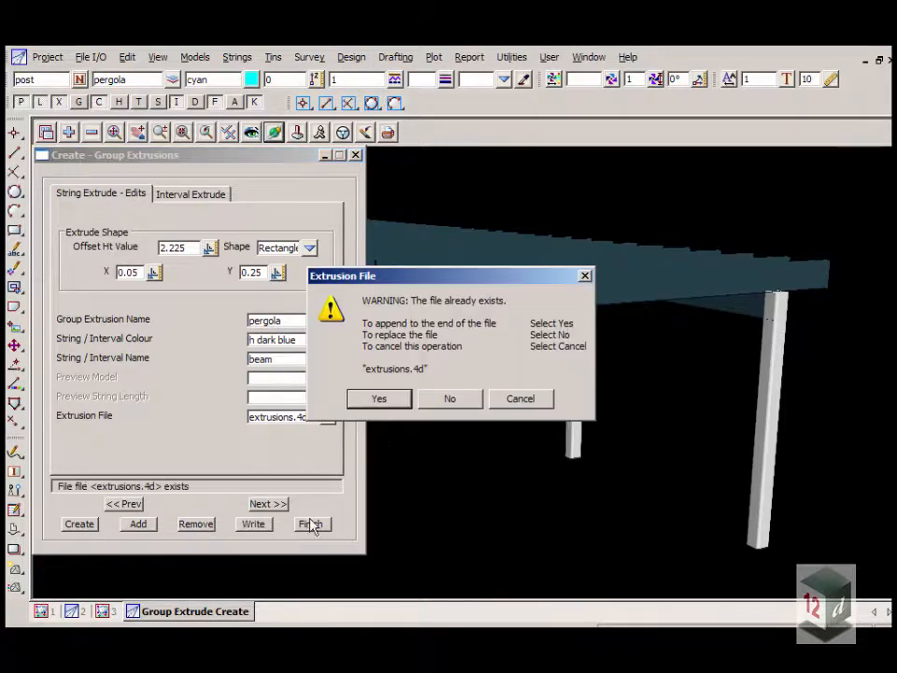
pyautogui.click(449, 398)
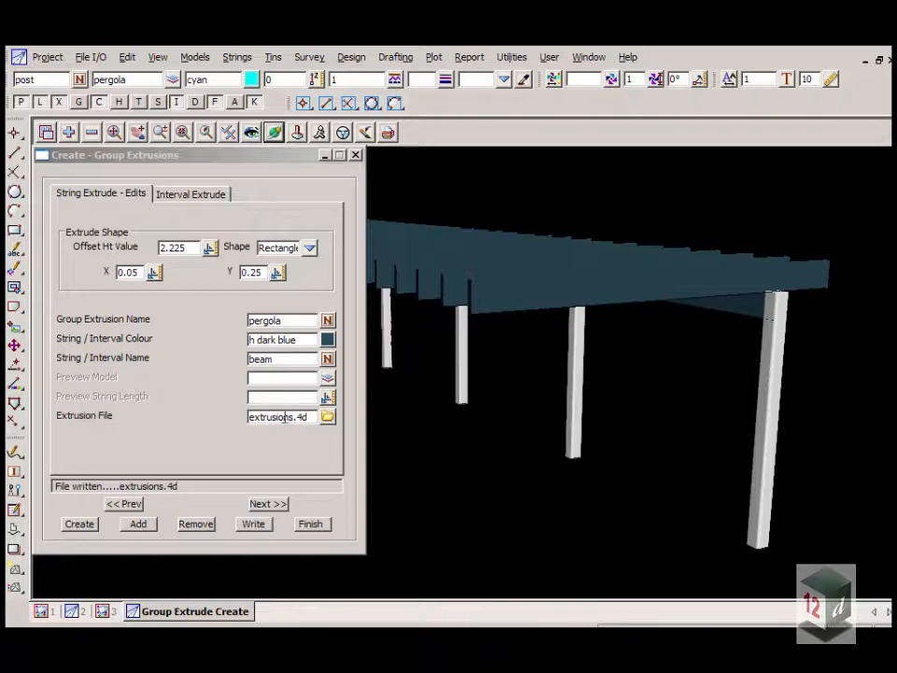
pyautogui.click(311, 524)
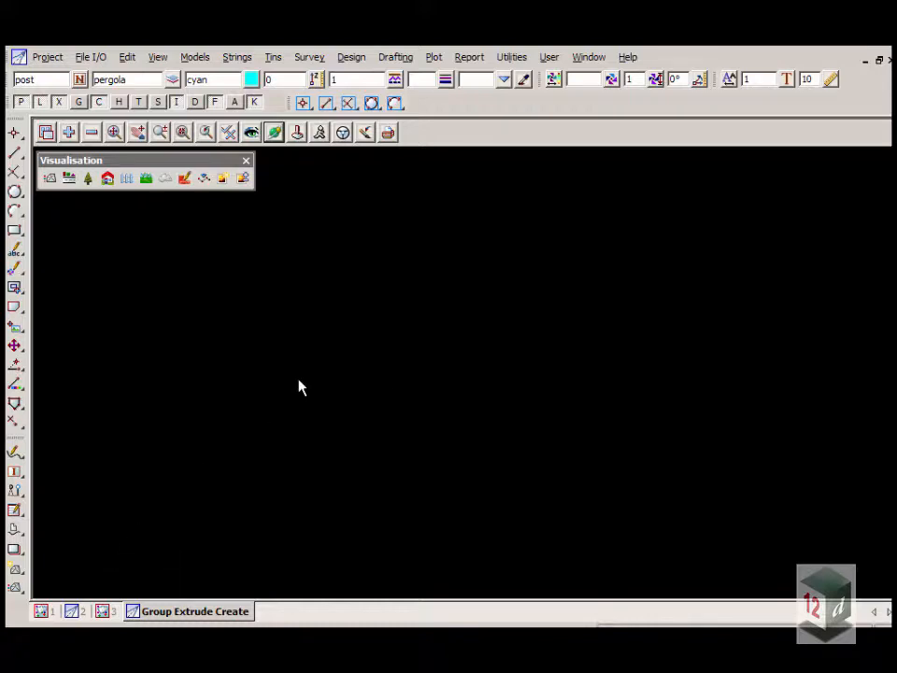
# Restart the project after writing the extrusion file.
pyautogui.click(47, 57)
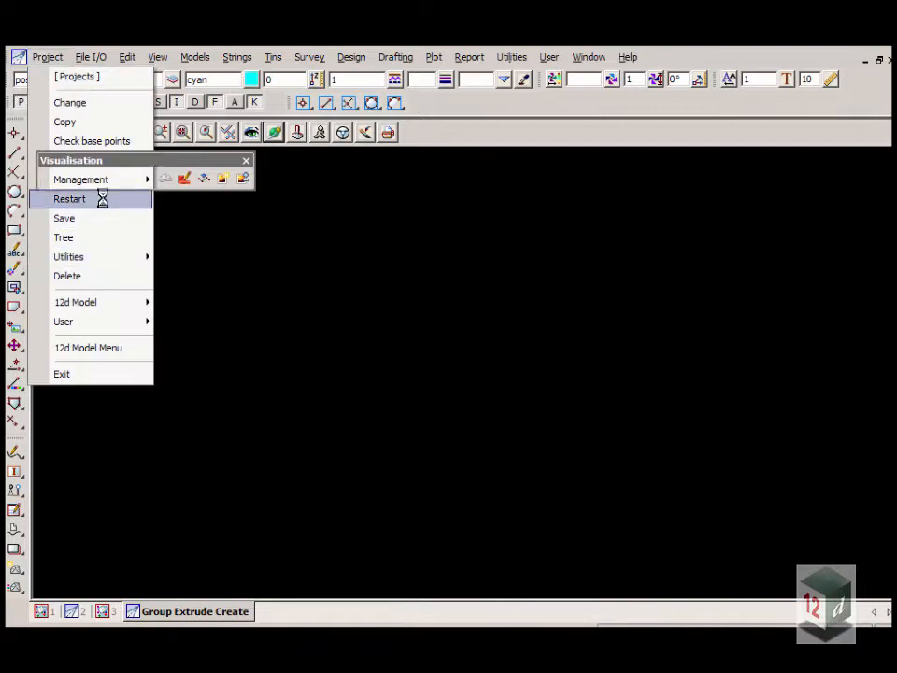
pyautogui.click(104, 199)
pyautogui.click(362, 375)
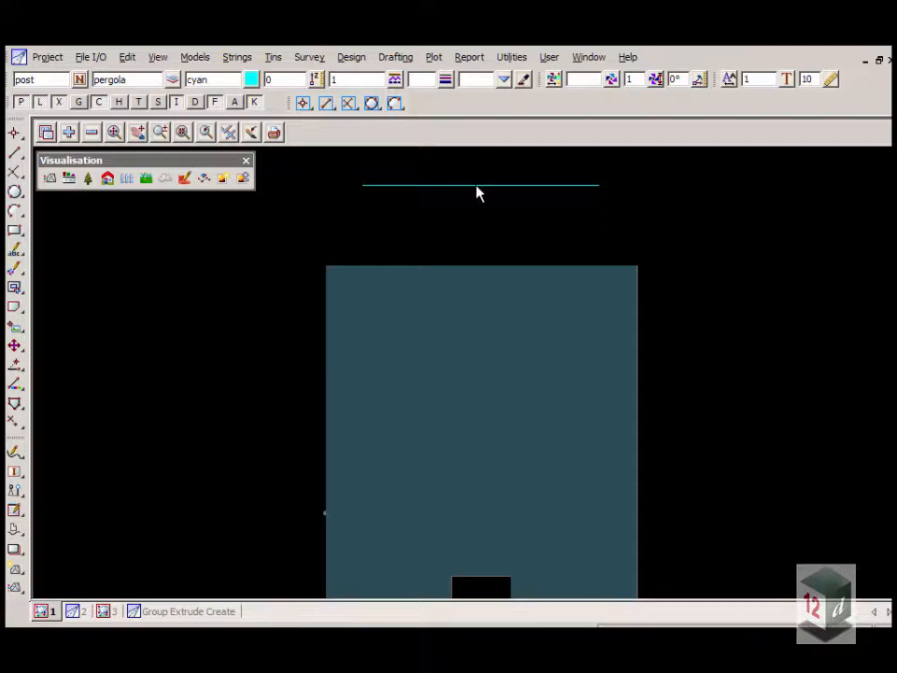
# Start a Library Extrude change and select the cyan post string above the house in the plan view as its data.
pyautogui.click(156, 58)
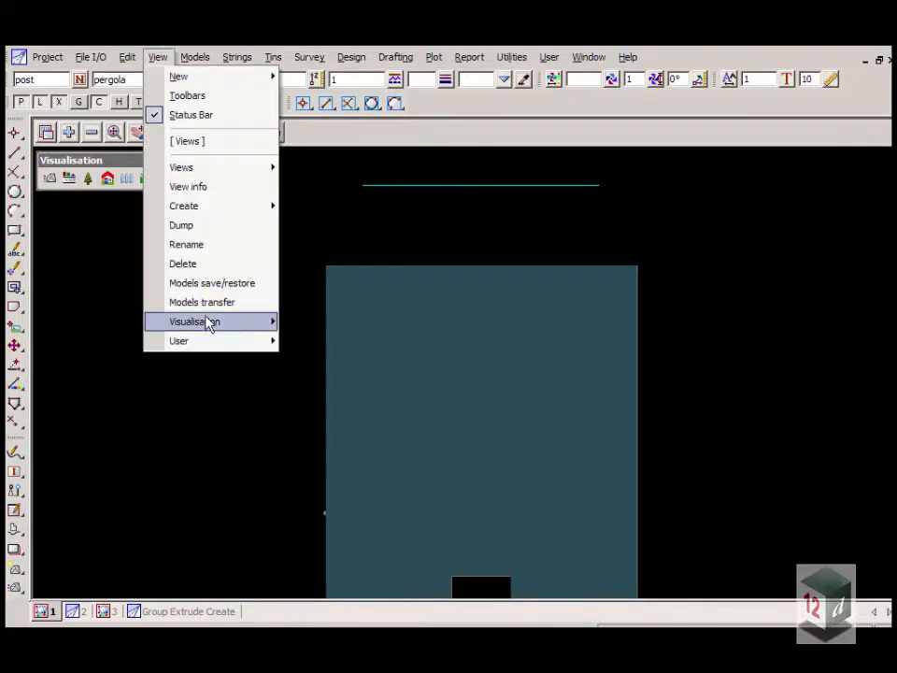
pyautogui.moveTo(211, 326)
pyautogui.moveTo(331, 431)
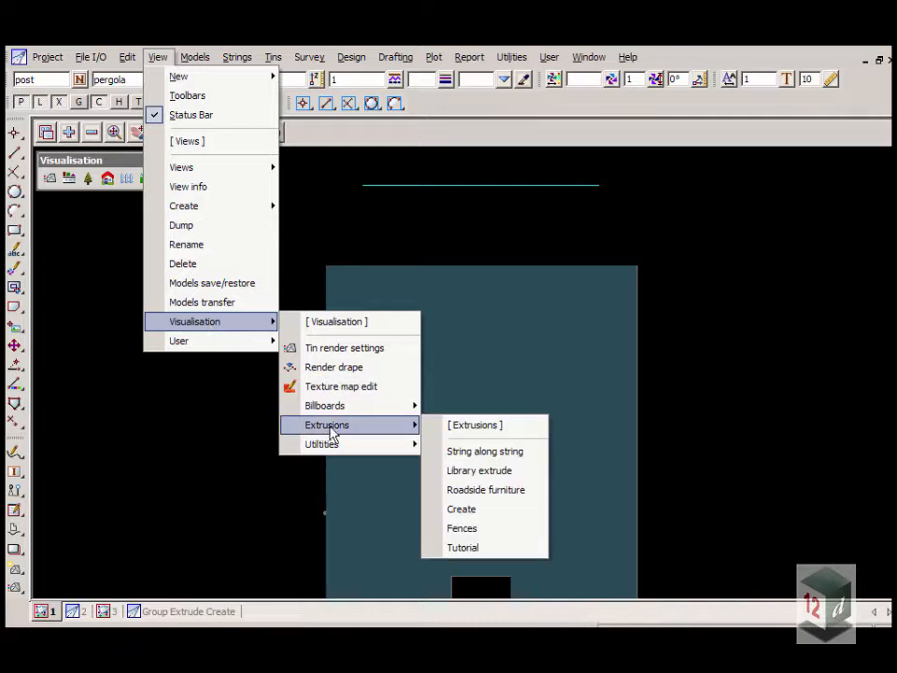
pyautogui.click(458, 471)
pyautogui.moveTo(529, 159); pyautogui.dragTo(182, 90)
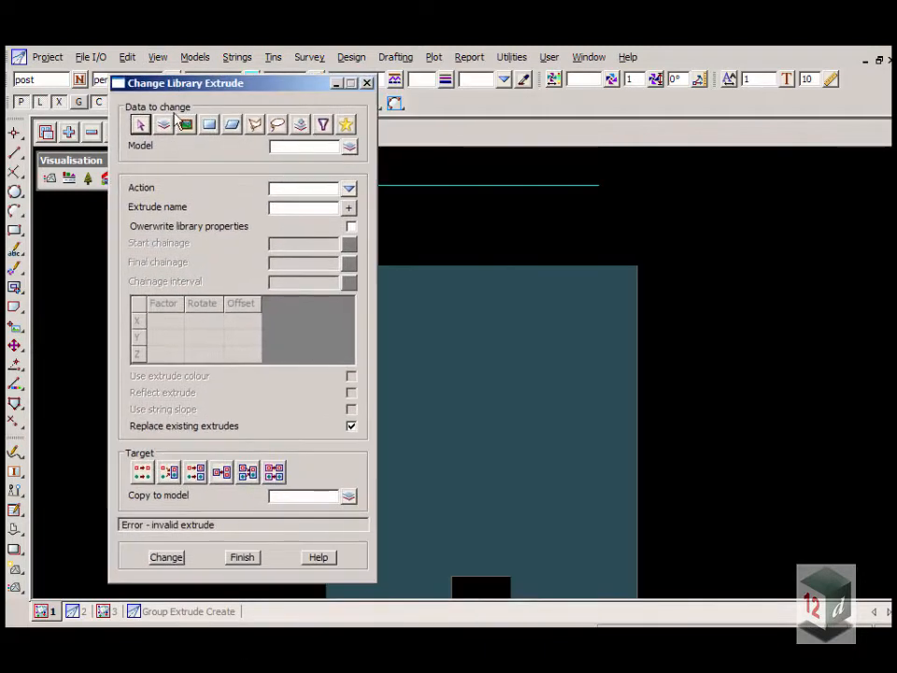
pyautogui.click(463, 185)
pyautogui.middleClick(462, 185)
# Assign the pergola library extrude to the selected string with the set action, replacing the existing data.
pyautogui.click(349, 189)
pyautogui.click(369, 209)
pyautogui.click(348, 208)
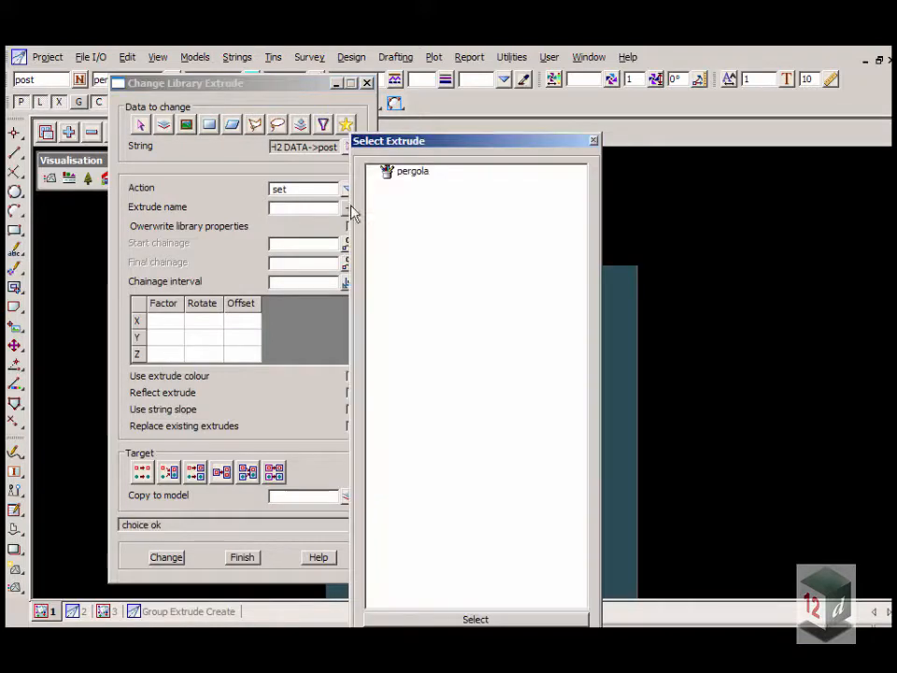
pyautogui.doubleClick(411, 172)
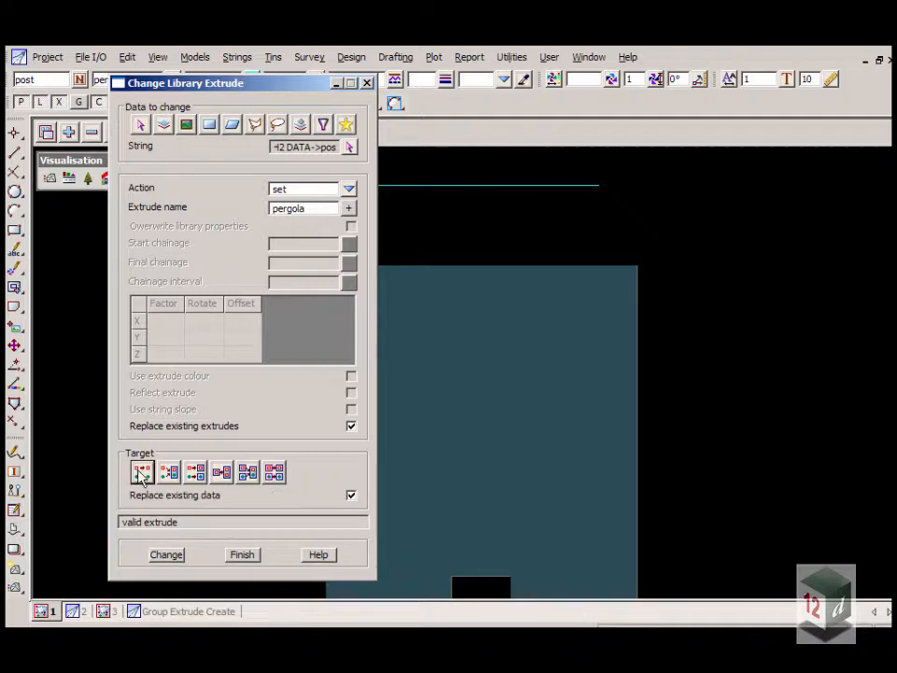
pyautogui.click(166, 555)
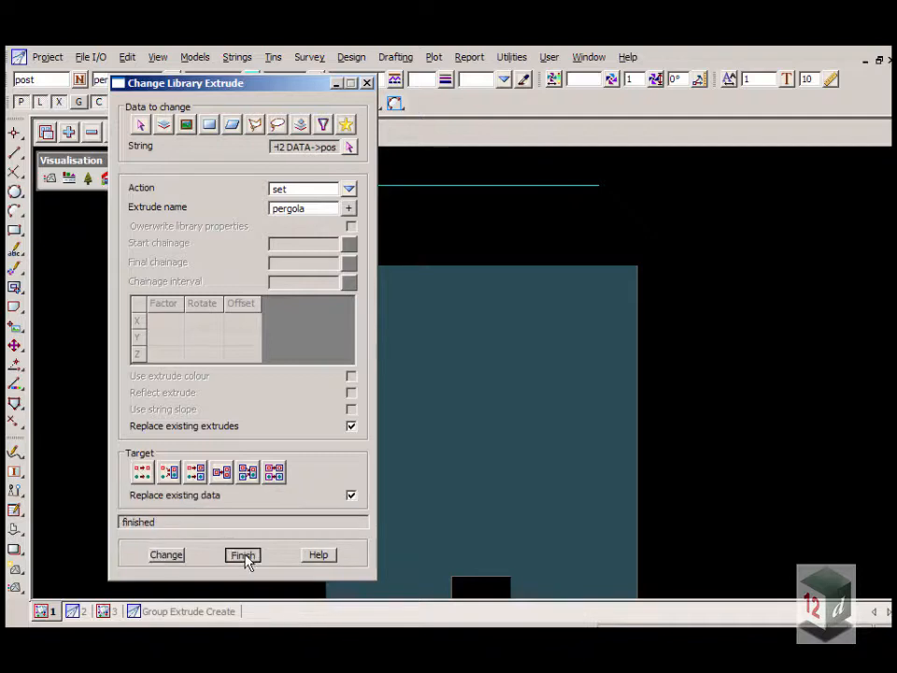
pyautogui.click(243, 555)
# Orbit the house's perspective view 2 to examine the pergola's posts, beam and rafters against the house.
pyautogui.click(72, 611)
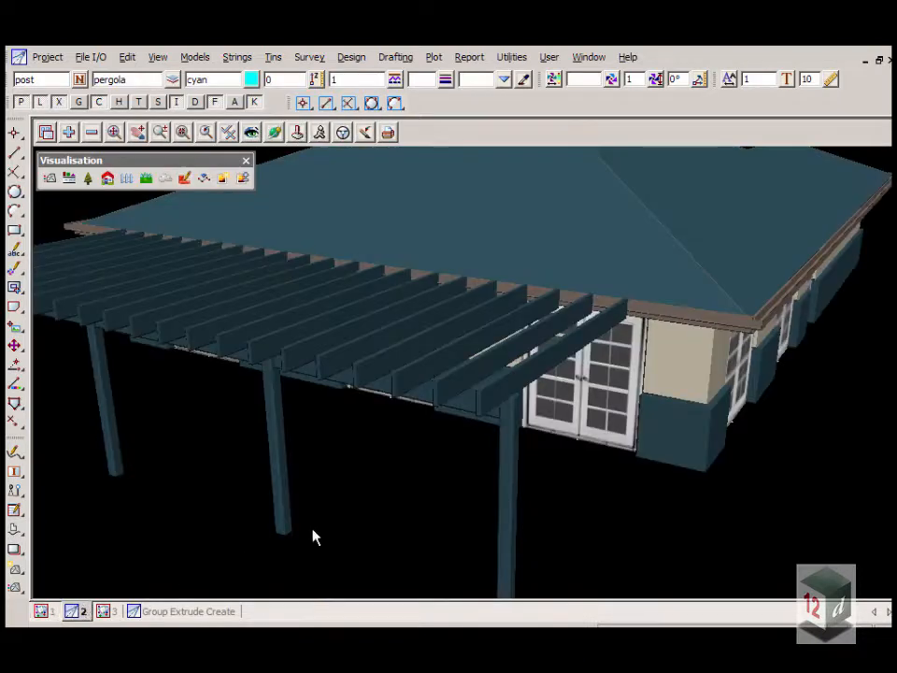
pyautogui.click(275, 134)
pyautogui.scroll(-2, 550, 431)
pyautogui.moveTo(324, 379); pyautogui.dragTo(184, 281)
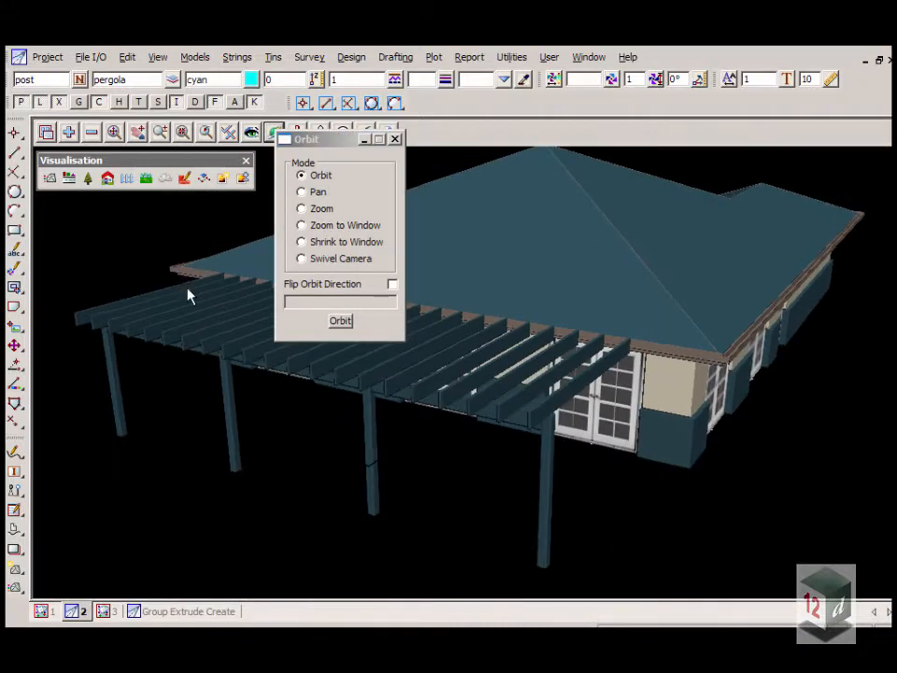
pyautogui.click(397, 140)
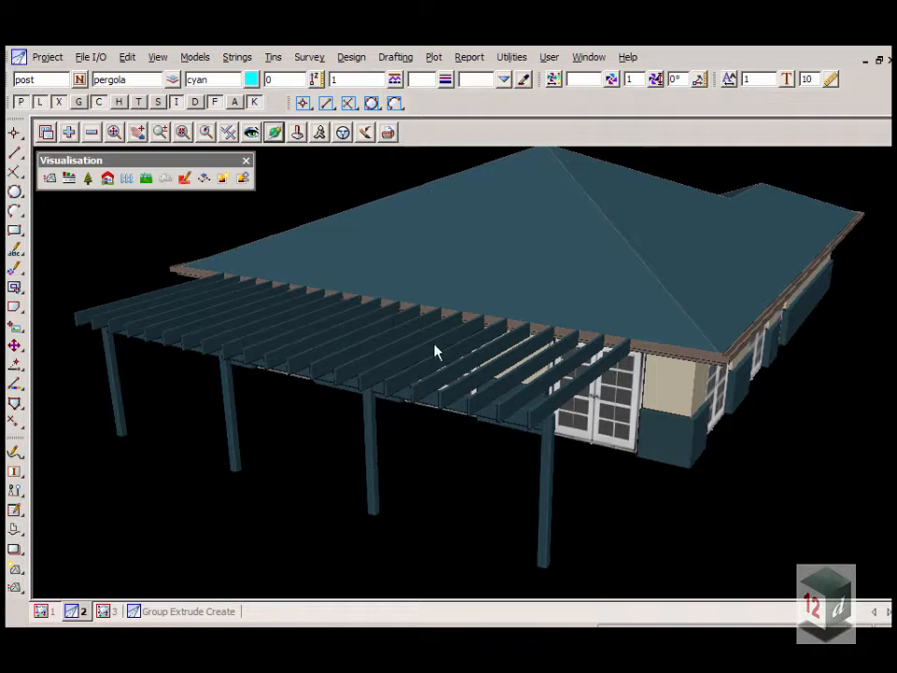